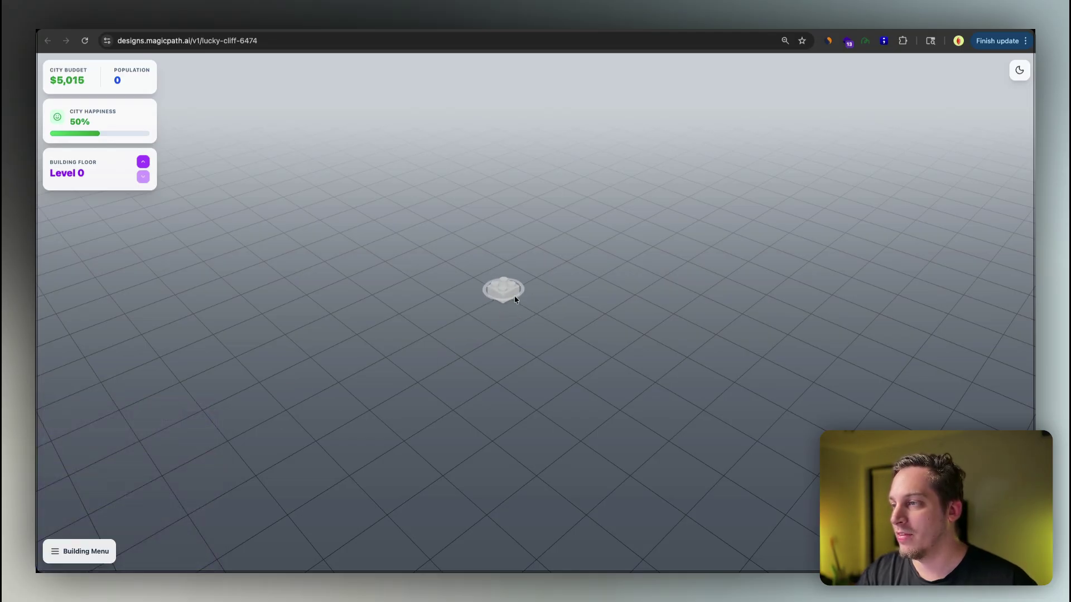
Step: Place four brick buildings on the grid, including tall towers and a multi-floor block
{"action": "left_click", "coordinate": [515, 300]}
{"action": "left_click", "coordinate": [548, 318]}
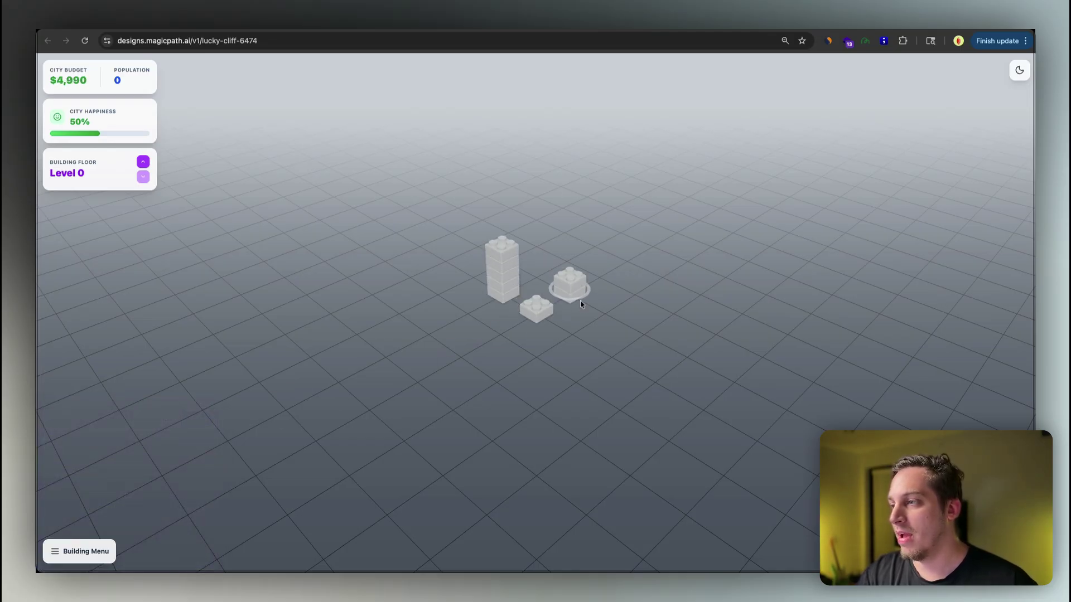
{"action": "left_click", "coordinate": [580, 304]}
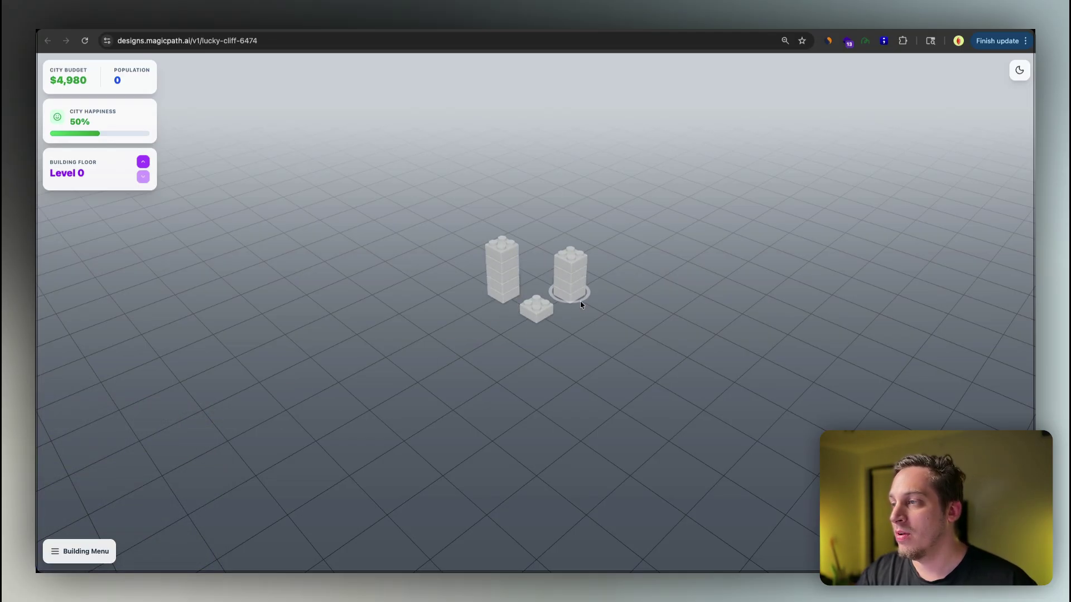
{"action": "left_click", "coordinate": [630, 325]}
Step: Add four grey platforms from Utilities around the left of the towers
{"action": "left_click", "coordinate": [73, 551]}
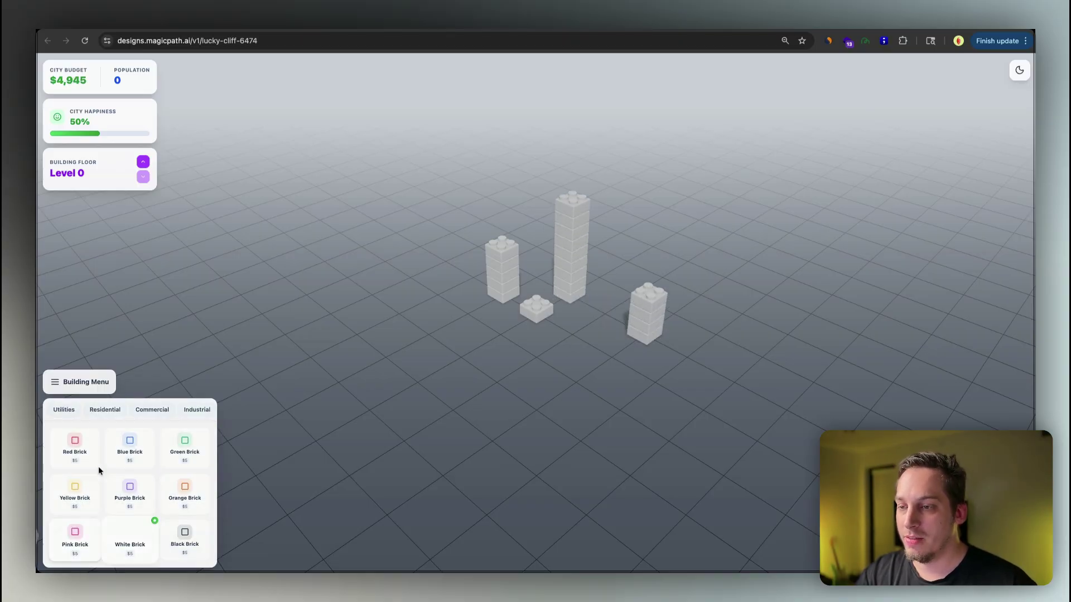
{"action": "left_click", "coordinate": [64, 410]}
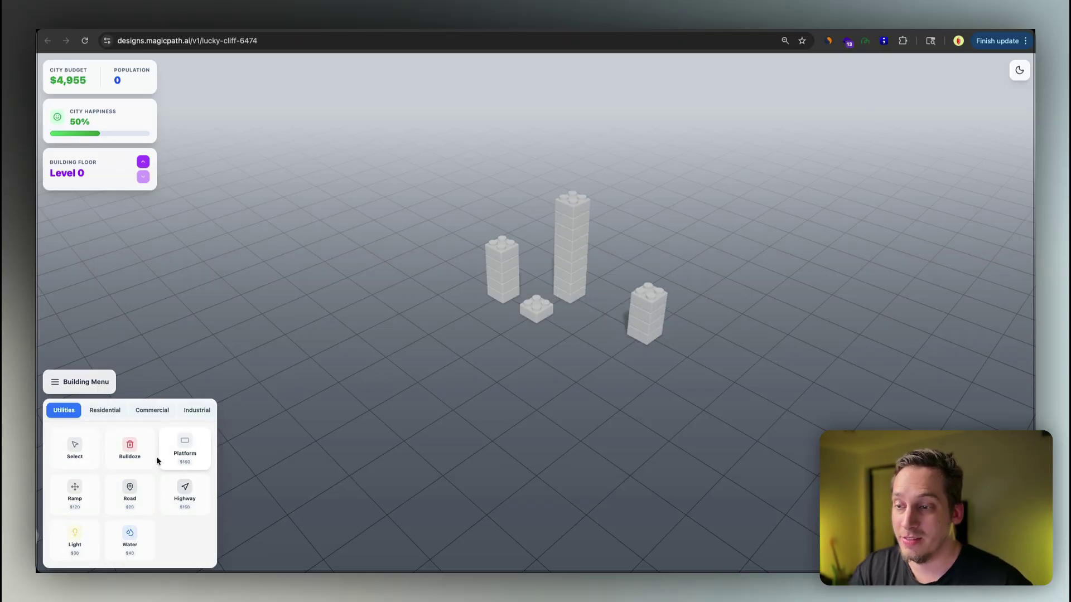
{"action": "left_click", "coordinate": [184, 449]}
{"action": "left_click", "coordinate": [400, 349]}
{"action": "left_click", "coordinate": [347, 327]}
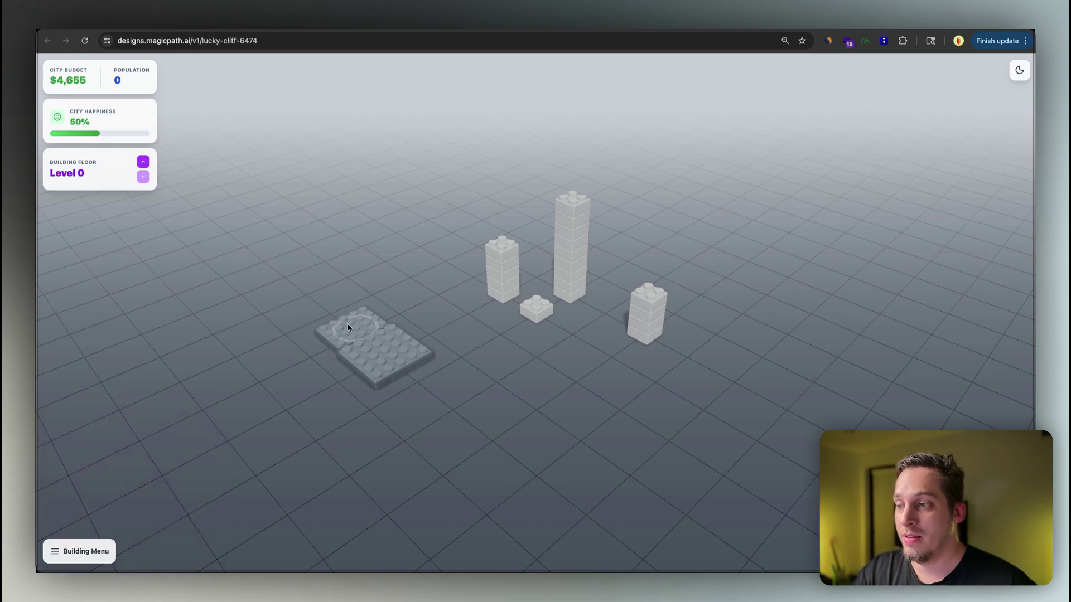
{"action": "left_click", "coordinate": [307, 281]}
{"action": "left_click", "coordinate": [407, 234]}
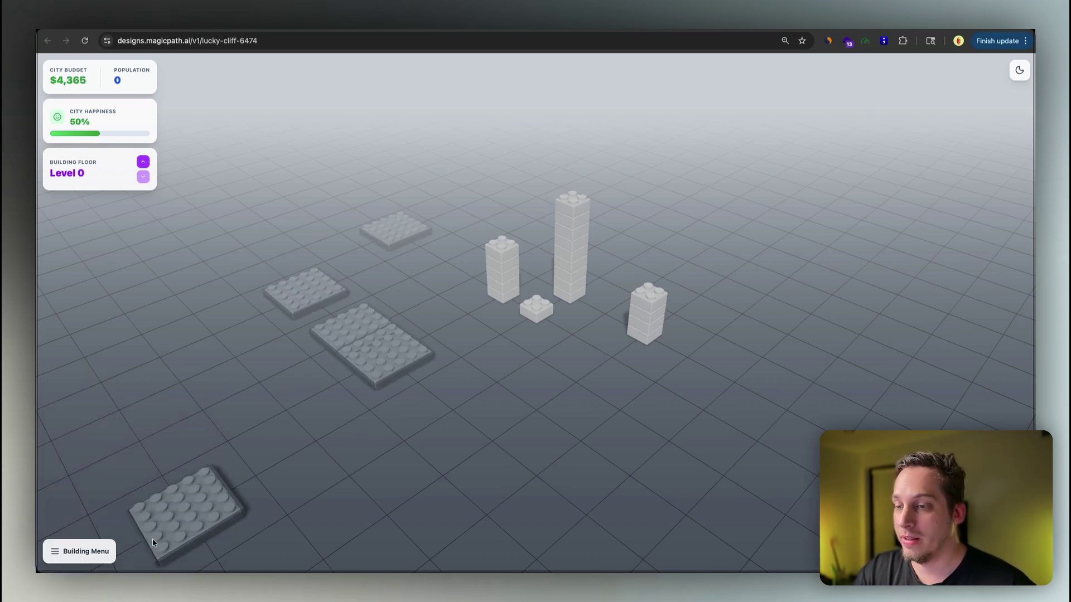
Step: Lay six road tiles forming a T-junction near the towers, then orbit the city
{"action": "left_click", "coordinate": [90, 551]}
{"action": "left_click", "coordinate": [133, 493]}
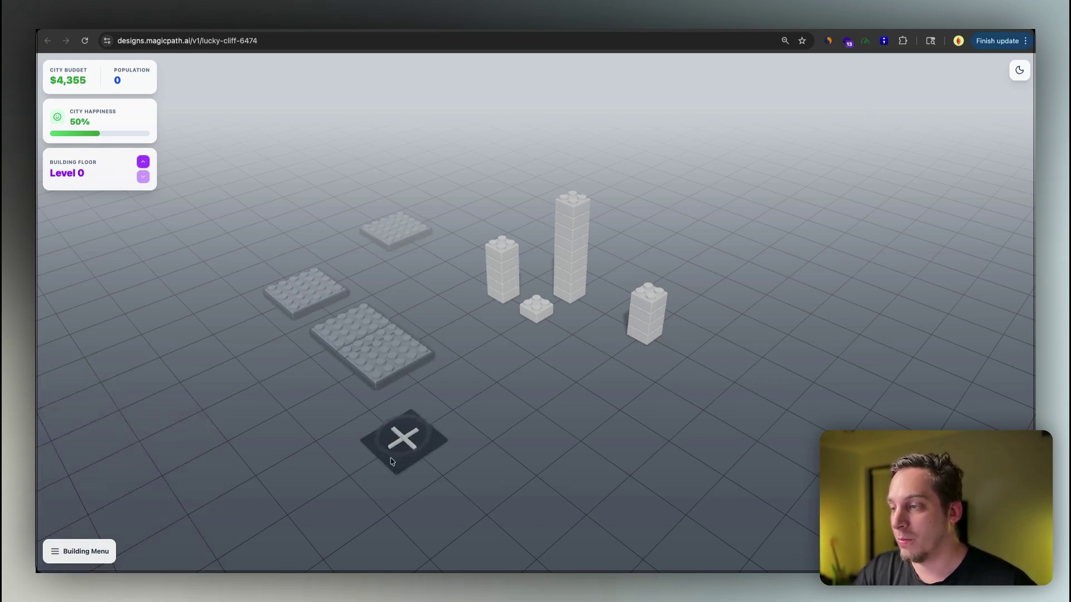
{"action": "left_click", "coordinate": [395, 459]}
{"action": "left_click", "coordinate": [450, 411]}
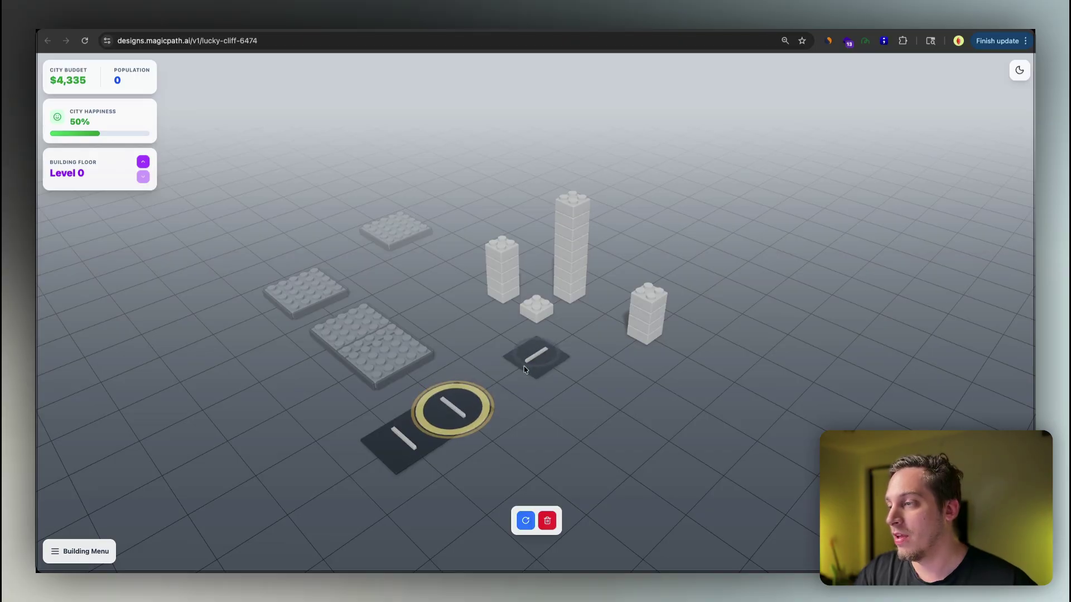
{"action": "left_click", "coordinate": [519, 370]}
{"action": "left_click", "coordinate": [499, 381]}
{"action": "left_click", "coordinate": [533, 410]}
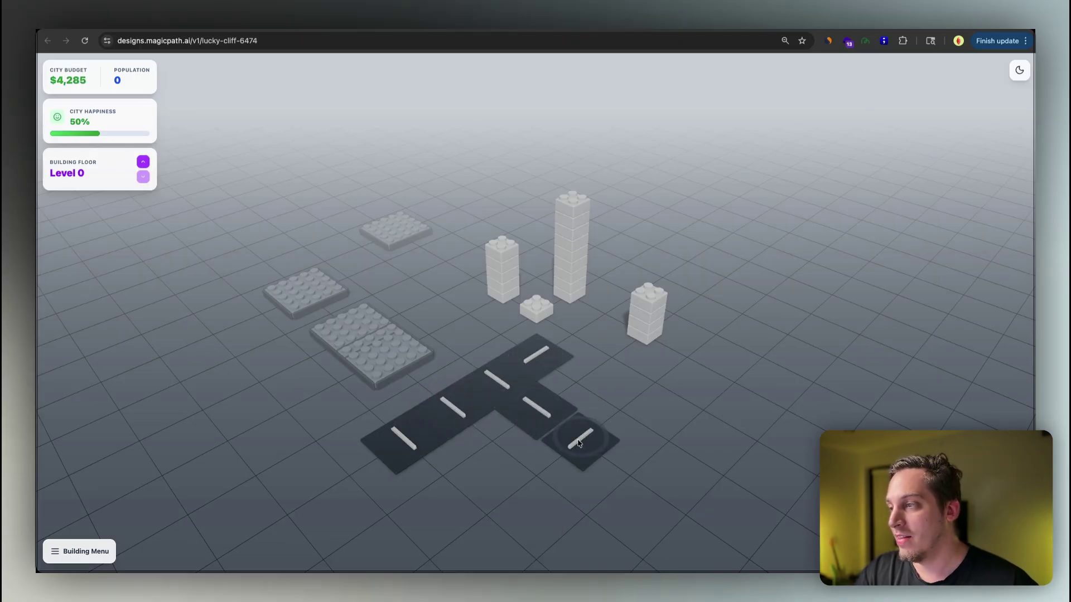
{"action": "left_click", "coordinate": [579, 443]}
{"action": "key", "text": "Escape"}
{"action": "left_click_drag", "start_coordinate": [289, 393], "coordinate": [260, 381]}
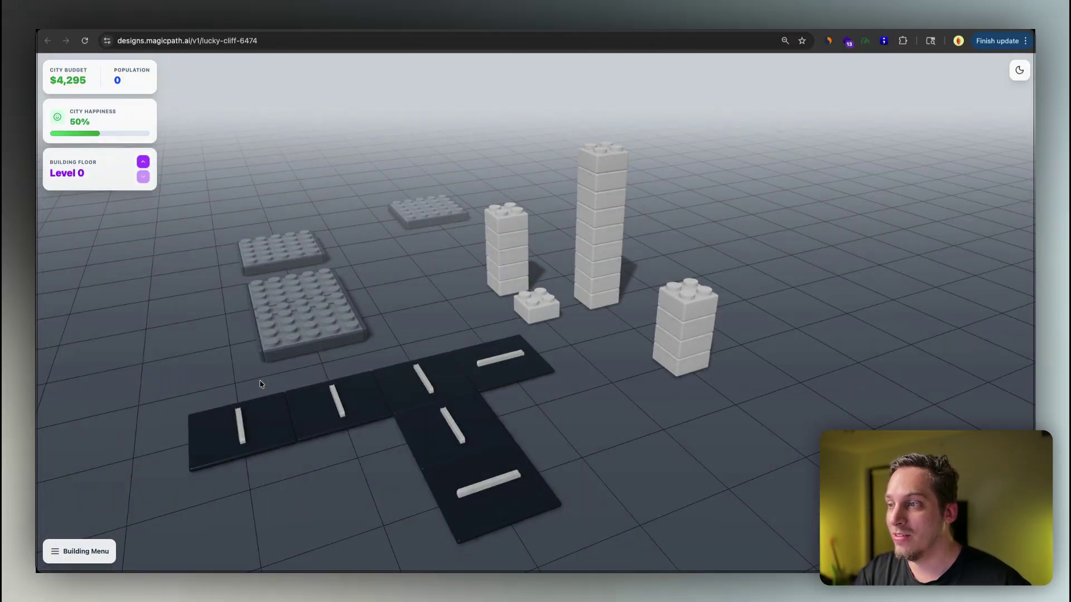
{"action": "left_click_drag", "start_coordinate": [259, 384], "coordinate": [308, 382]}
{"action": "scroll", "coordinate": [318, 377], "scroll_direction": "down", "scroll_amount": 5}
Step: Turn on night mode with the top-right toggle and orbit to see the glowing street lamps
{"action": "left_click", "coordinate": [1020, 70]}
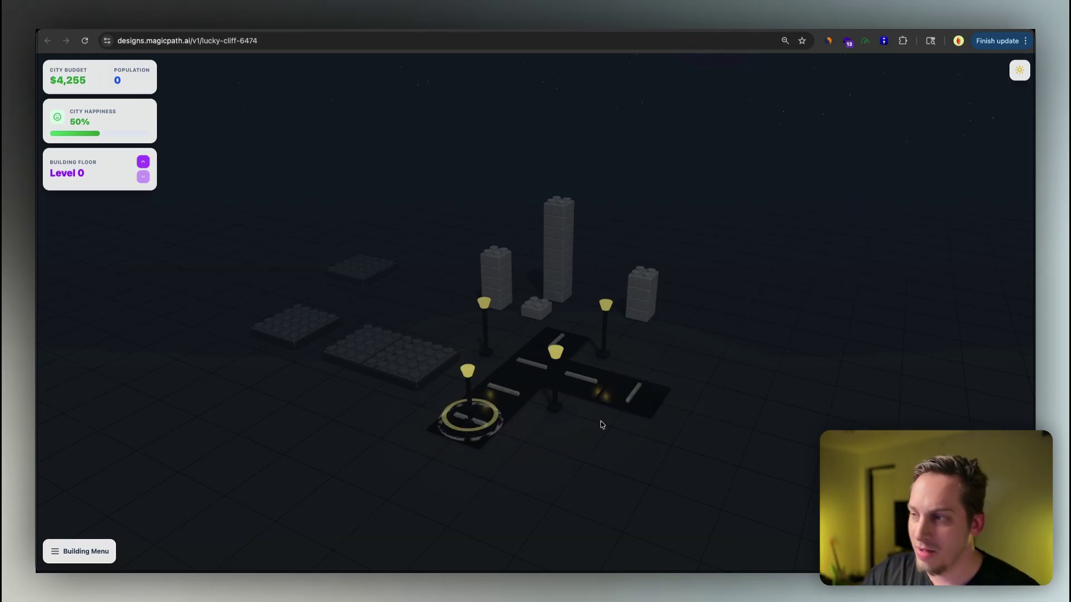
{"action": "mouse_move", "coordinate": [601, 425]}
{"action": "left_mouse_down"}
{"action": "mouse_move", "coordinate": [526, 443]}
{"action": "mouse_move", "coordinate": [609, 416]}
{"action": "mouse_move", "coordinate": [630, 424]}
{"action": "mouse_move", "coordinate": [603, 434]}
{"action": "left_mouse_up"}
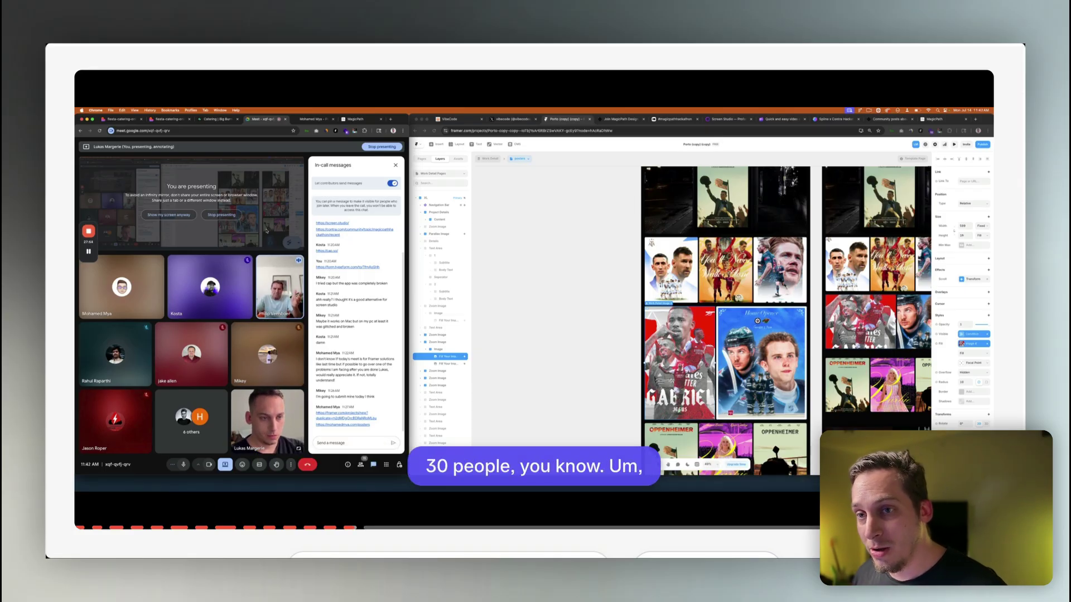
Step: Scroll the Gemini 3 post, highlighting its title and the 'state-of-the-art in reasoning' phrase
{"action": "scroll", "coordinate": [420, 210], "scroll_direction": "up", "scroll_amount": 4}
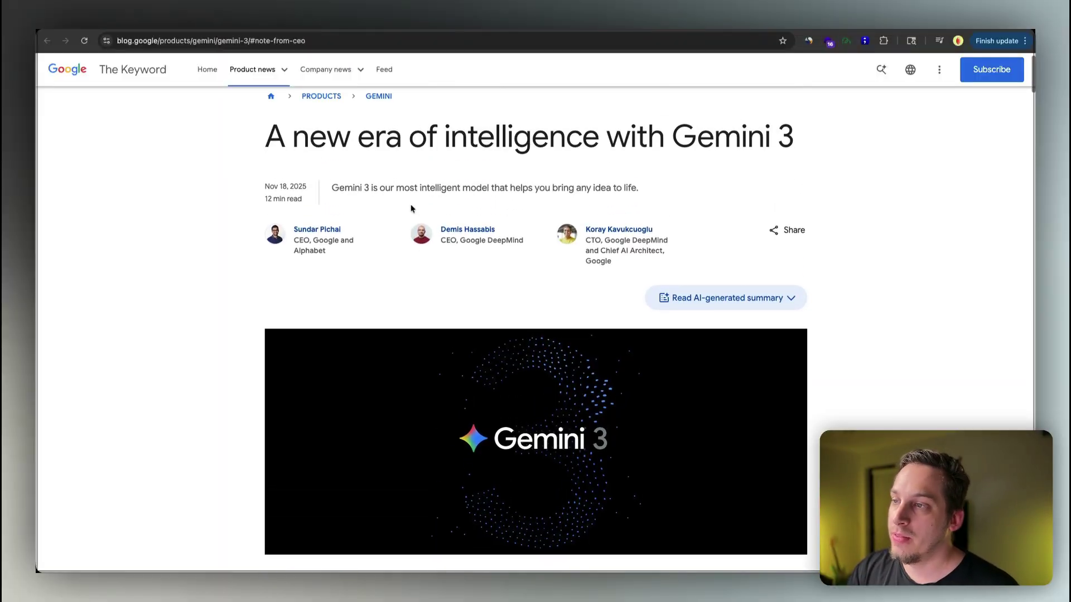
{"action": "left_click_drag", "start_coordinate": [260, 140], "coordinate": [426, 135]}
{"action": "left_click", "coordinate": [497, 125]}
{"action": "scroll", "coordinate": [497, 125], "scroll_direction": "down", "scroll_amount": 6}
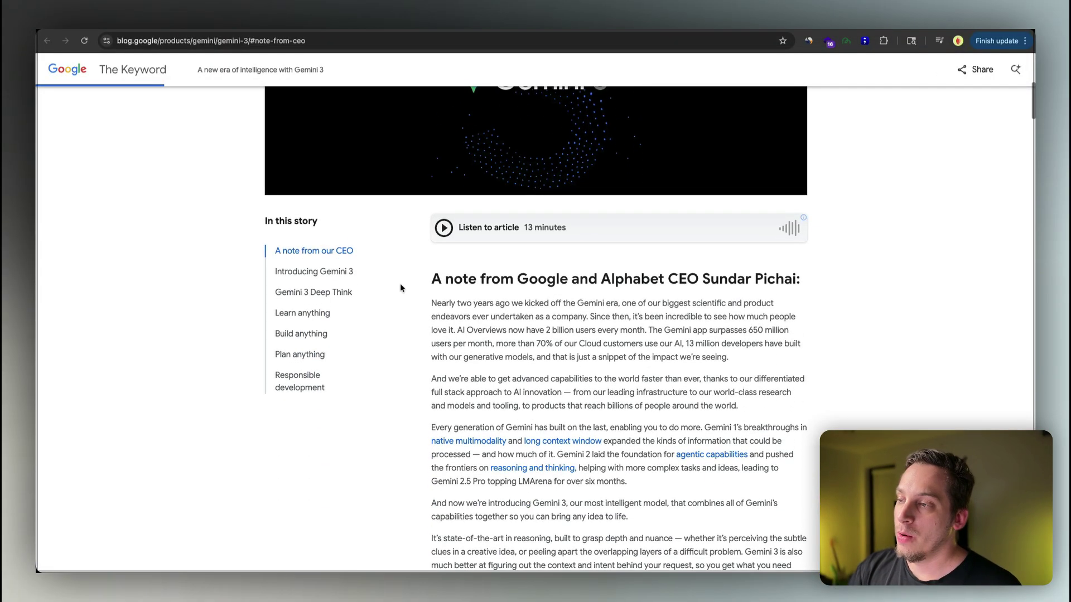
{"action": "scroll", "coordinate": [681, 290], "scroll_direction": "down", "scroll_amount": 10}
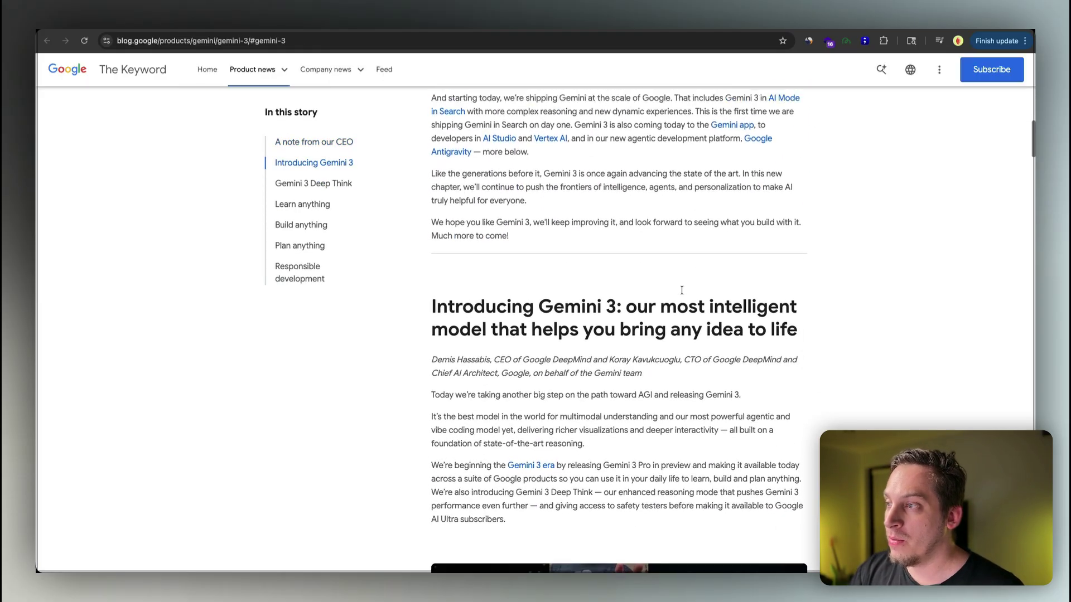
{"action": "scroll", "coordinate": [559, 235], "scroll_direction": "up", "scroll_amount": 3}
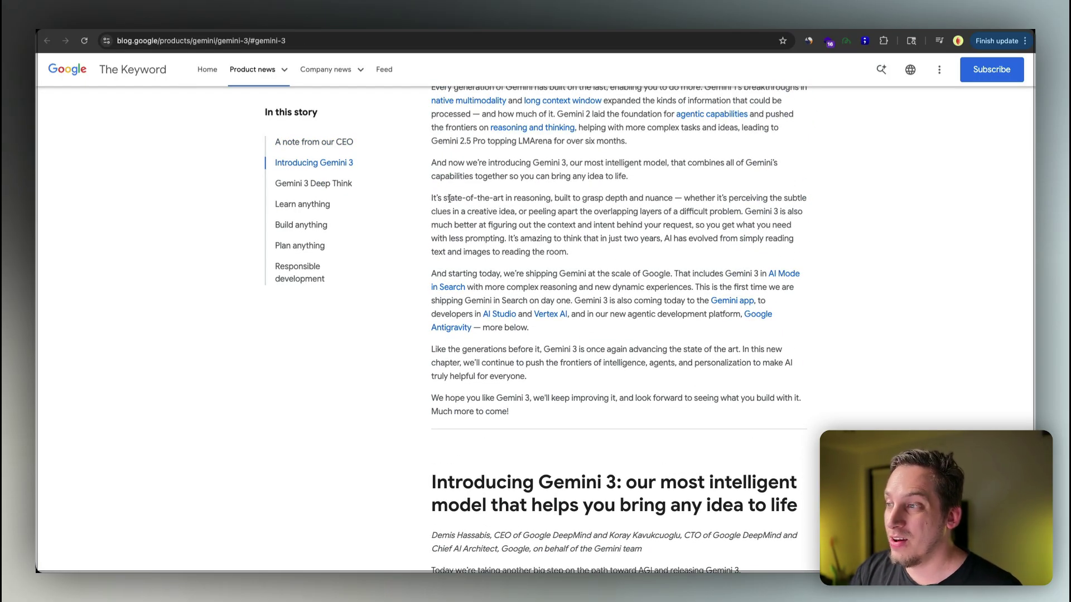
{"action": "left_click_drag", "start_coordinate": [447, 199], "coordinate": [553, 199]}
{"action": "scroll", "coordinate": [488, 289], "scroll_direction": "down", "scroll_amount": 15}
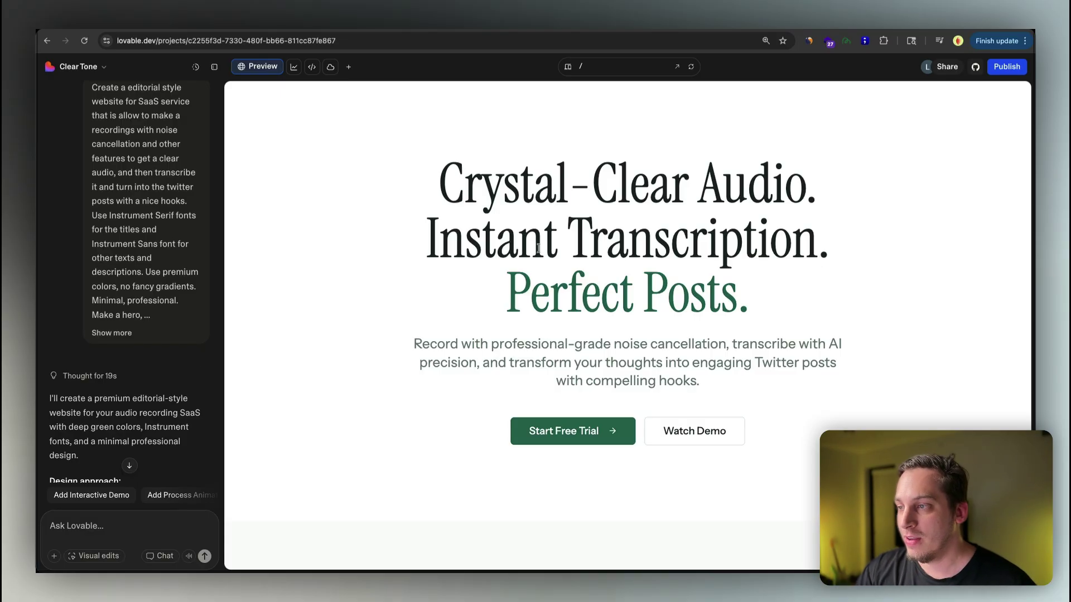
Step: Scroll the Lovable preview through the features, use cases, testimonials and pricing sections
{"action": "scroll", "coordinate": [473, 301], "scroll_direction": "down", "scroll_amount": 3}
{"action": "scroll", "coordinate": [473, 301], "scroll_direction": "down", "scroll_amount": 5}
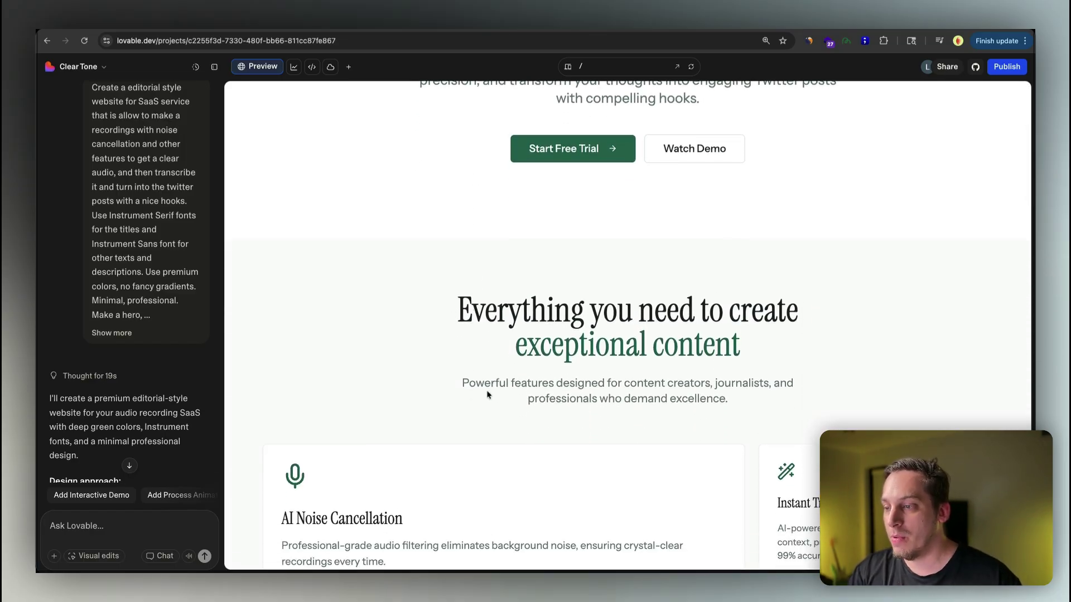
{"action": "scroll", "coordinate": [486, 394], "scroll_direction": "down", "scroll_amount": 6}
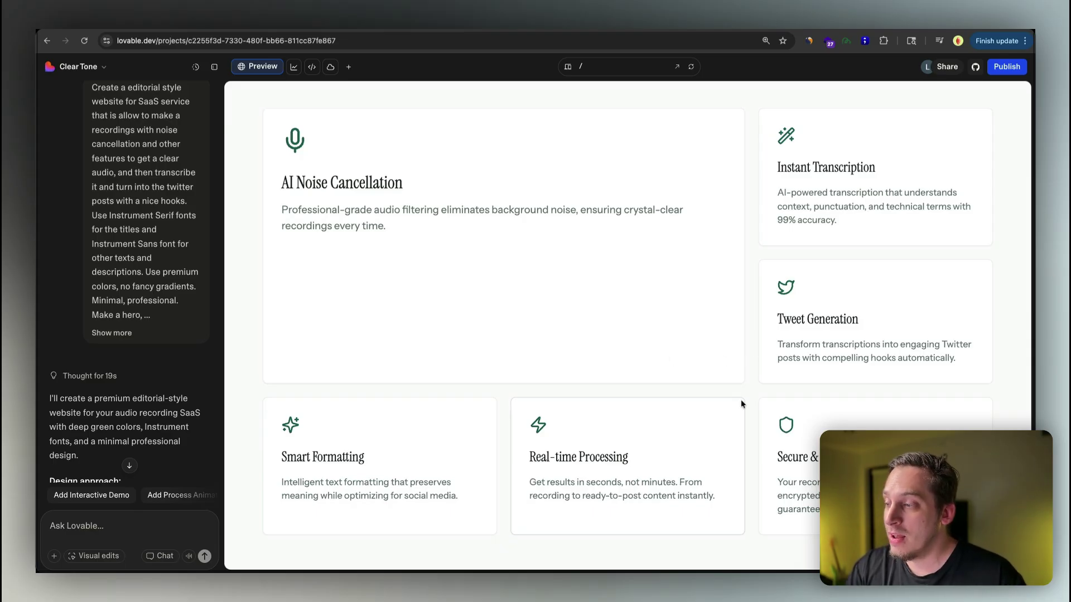
{"action": "scroll", "coordinate": [741, 404], "scroll_direction": "down", "scroll_amount": 7}
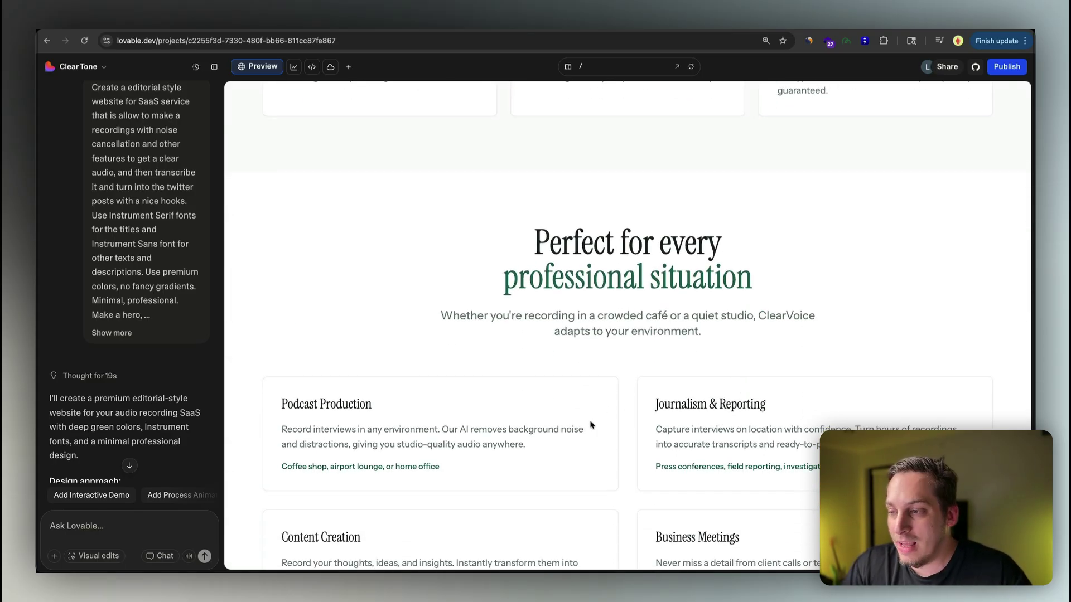
{"action": "scroll", "coordinate": [590, 423], "scroll_direction": "down", "scroll_amount": 15}
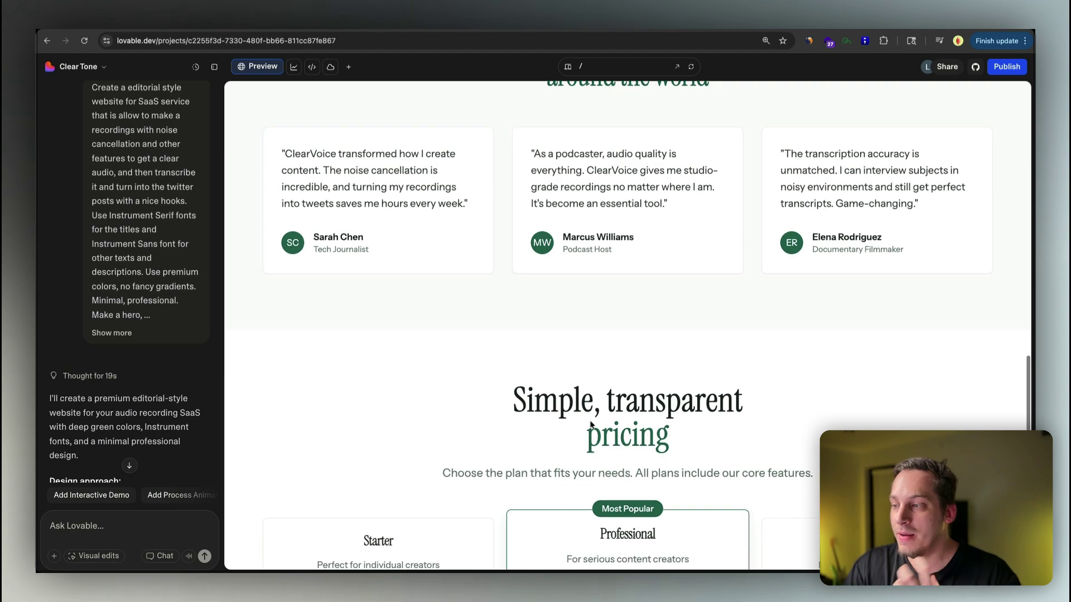
{"action": "scroll", "coordinate": [518, 431], "scroll_direction": "down", "scroll_amount": 3}
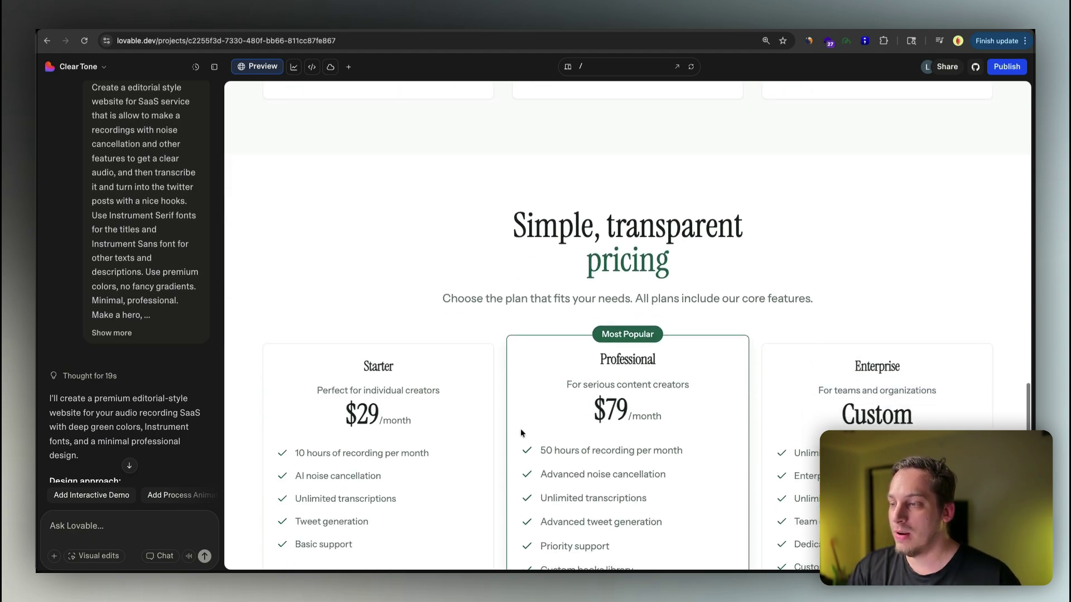
{"action": "scroll", "coordinate": [500, 427], "scroll_direction": "down", "scroll_amount": 15}
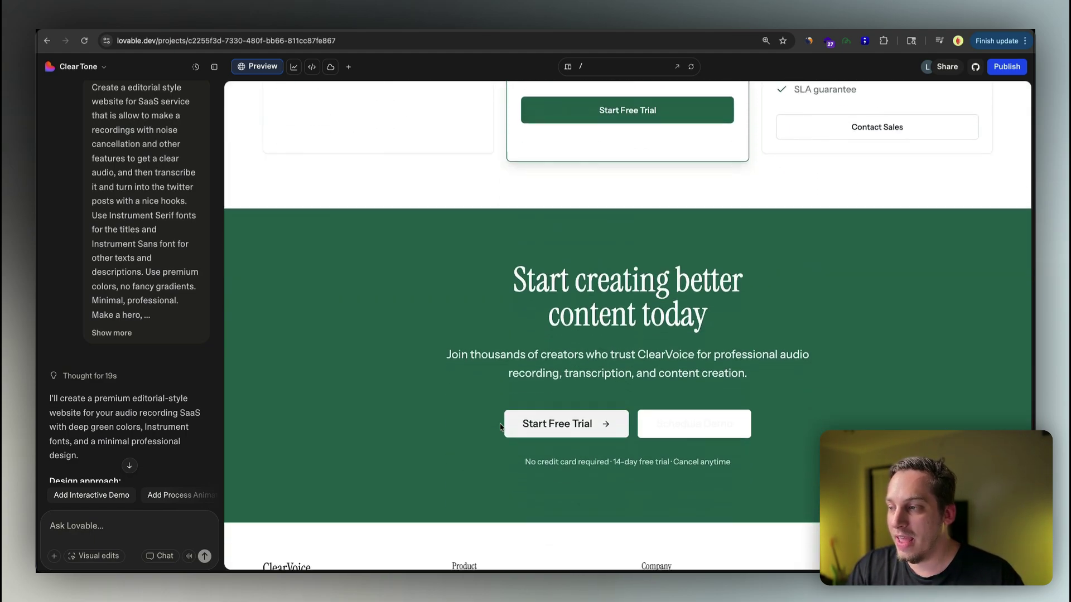
{"action": "scroll", "coordinate": [500, 428], "scroll_direction": "up", "scroll_amount": 20}
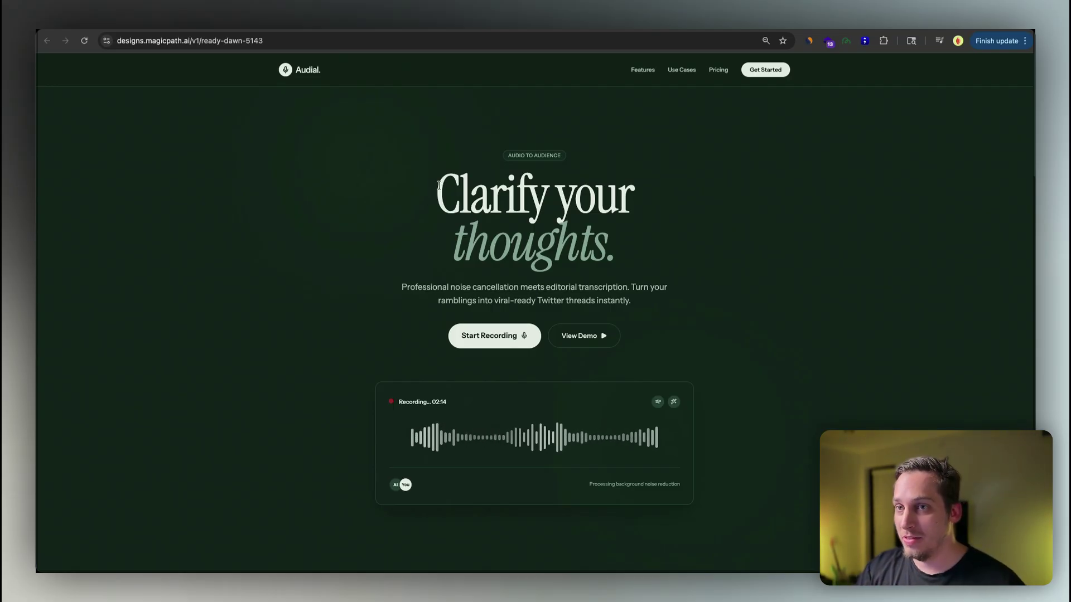
Step: Highlight the 'Clarify your thoughts.' headline and the subtitle paragraph on the Audial hero
{"action": "left_click_drag", "start_coordinate": [439, 186], "coordinate": [626, 251]}
{"action": "left_click", "coordinate": [618, 254]}
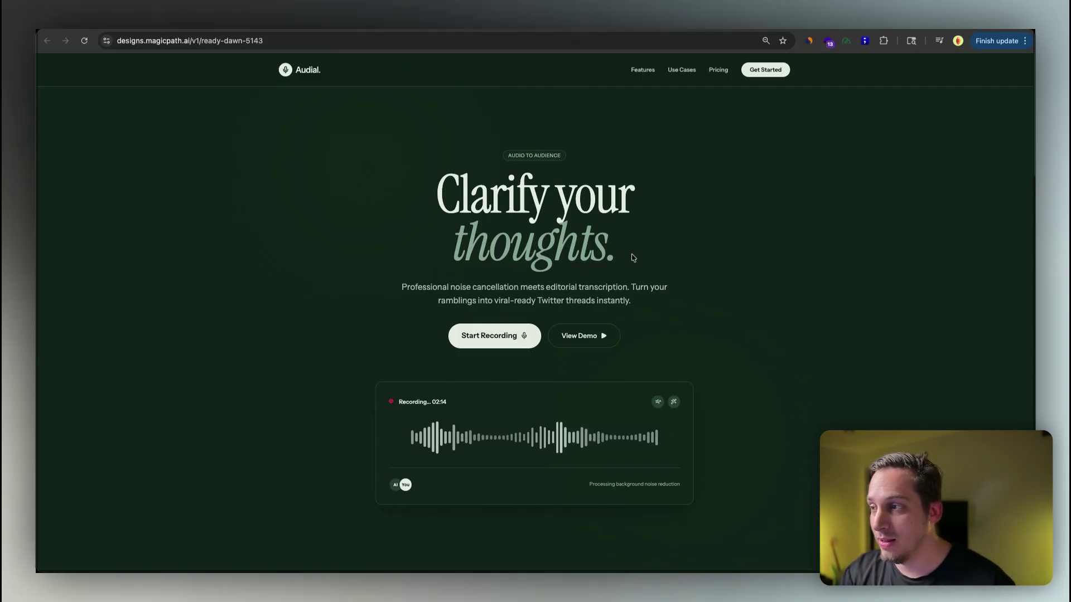
{"action": "left_click_drag", "start_coordinate": [631, 256], "coordinate": [452, 188]}
{"action": "left_click", "coordinate": [440, 268]}
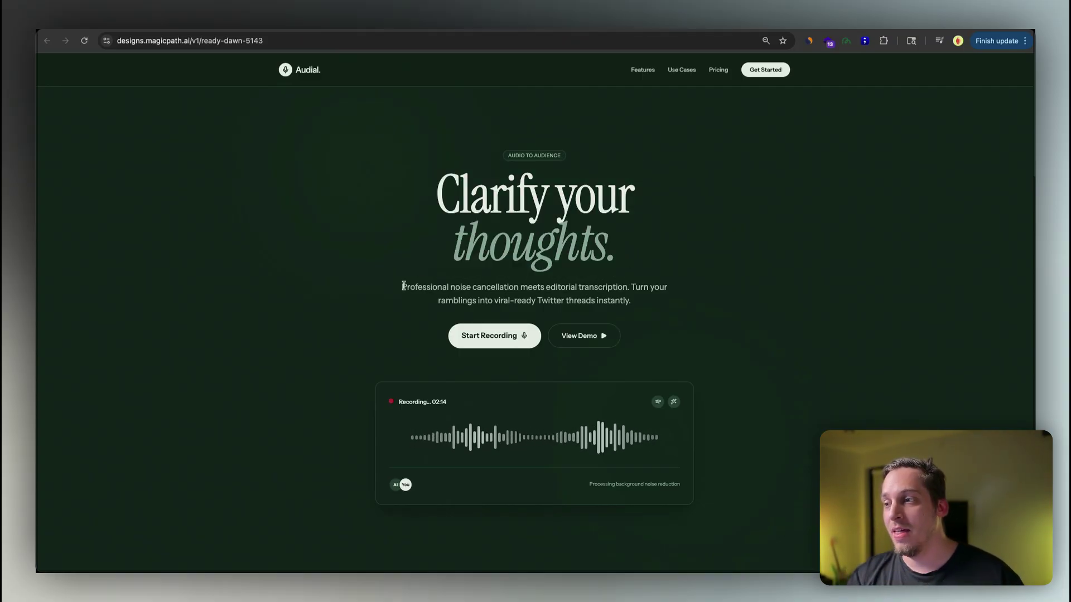
{"action": "left_click_drag", "start_coordinate": [400, 287], "coordinate": [650, 304]}
{"action": "left_click", "coordinate": [646, 305]}
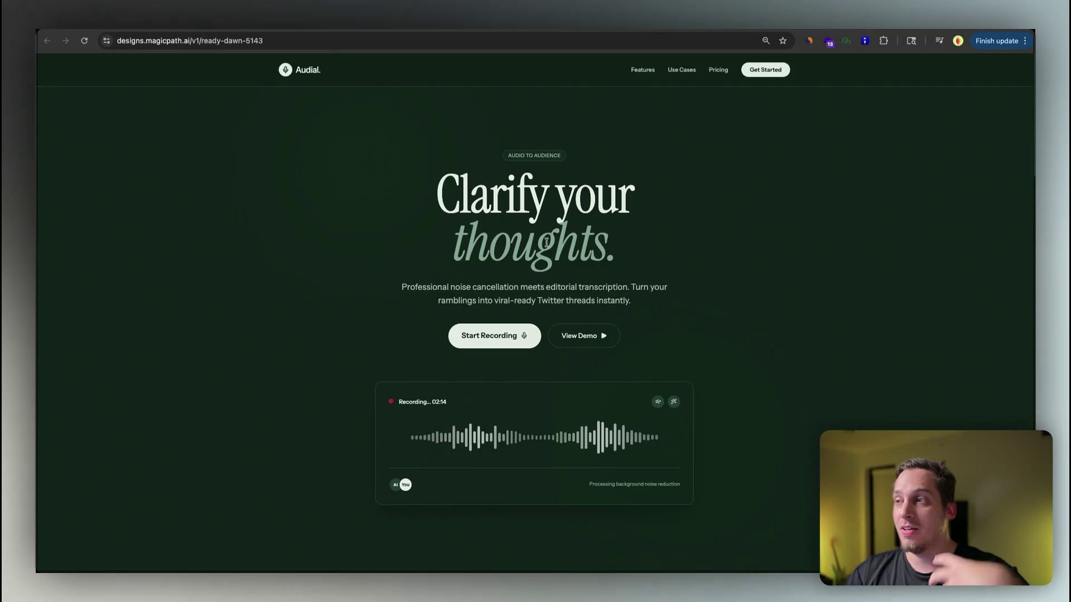
Step: Scroll the Audial page down to pricing, then switch to the Gemini 3 article tab
{"action": "scroll", "coordinate": [378, 261], "scroll_direction": "down", "scroll_amount": 2}
{"action": "scroll", "coordinate": [792, 271], "scroll_direction": "down", "scroll_amount": 10}
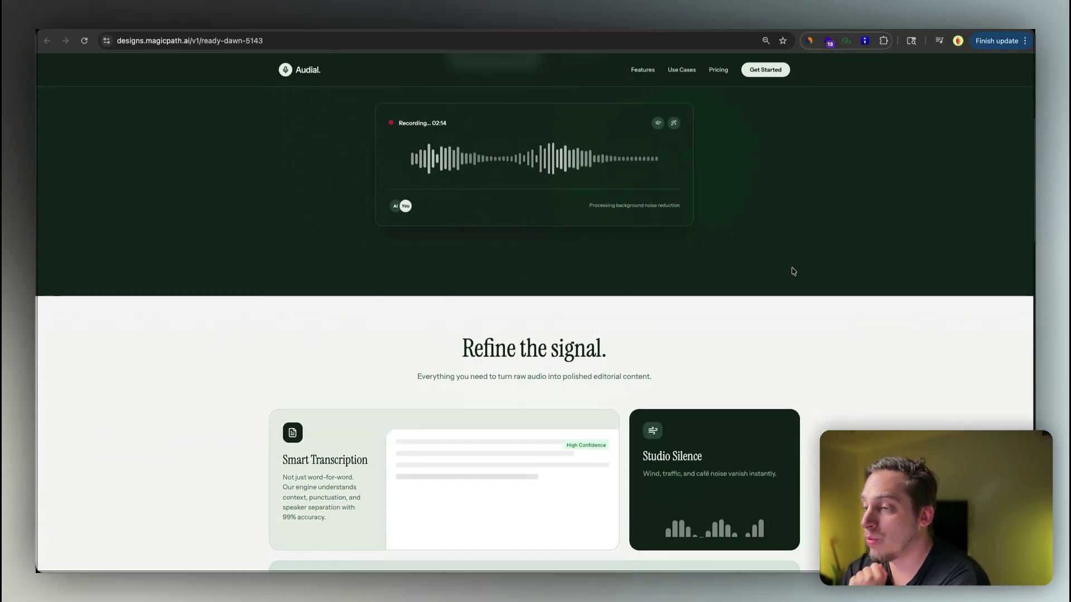
{"action": "scroll", "coordinate": [792, 272], "scroll_direction": "down", "scroll_amount": 1}
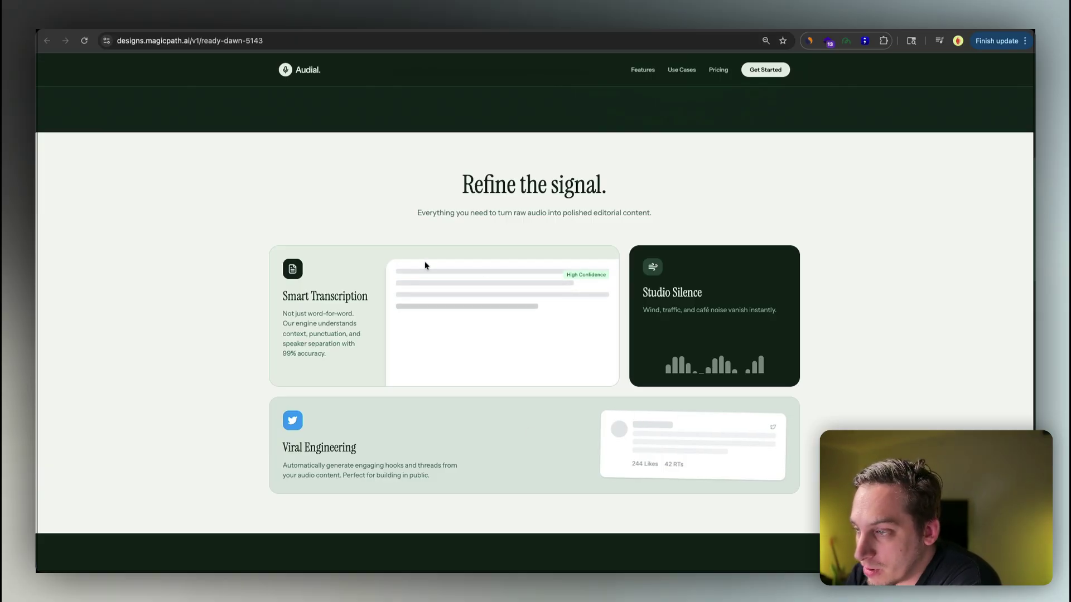
{"action": "scroll", "coordinate": [399, 319], "scroll_direction": "down", "scroll_amount": 1}
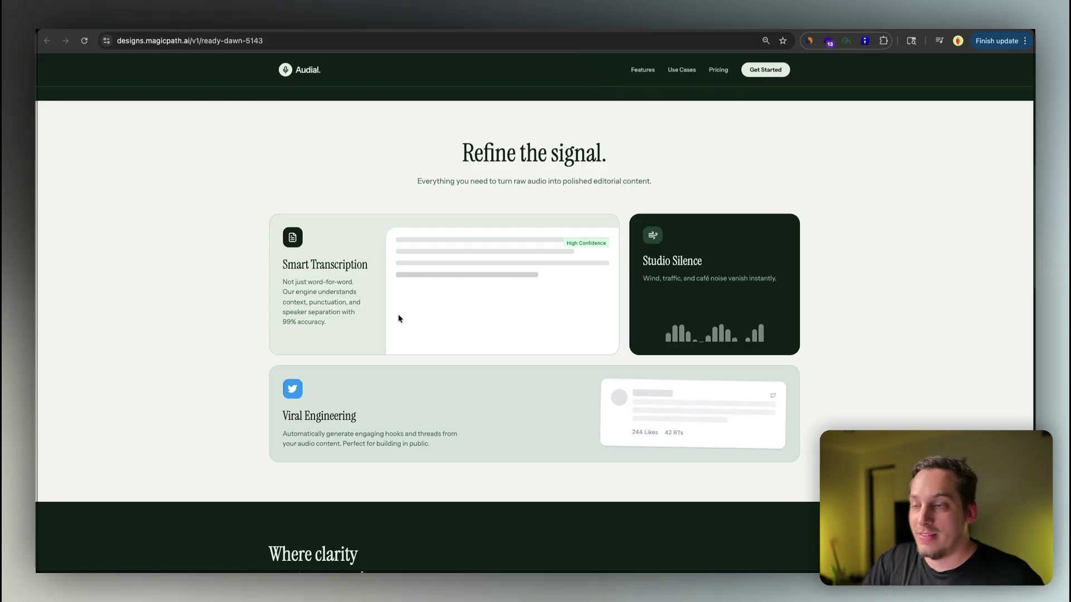
{"action": "scroll", "coordinate": [355, 333], "scroll_direction": "down", "scroll_amount": 5}
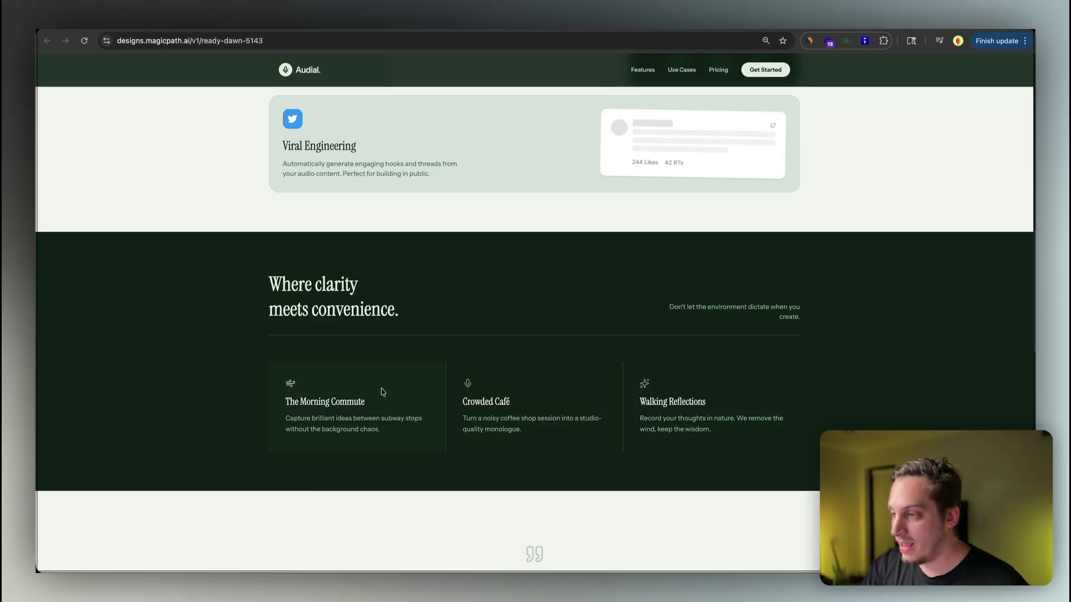
{"action": "scroll", "coordinate": [383, 392], "scroll_direction": "down", "scroll_amount": 15}
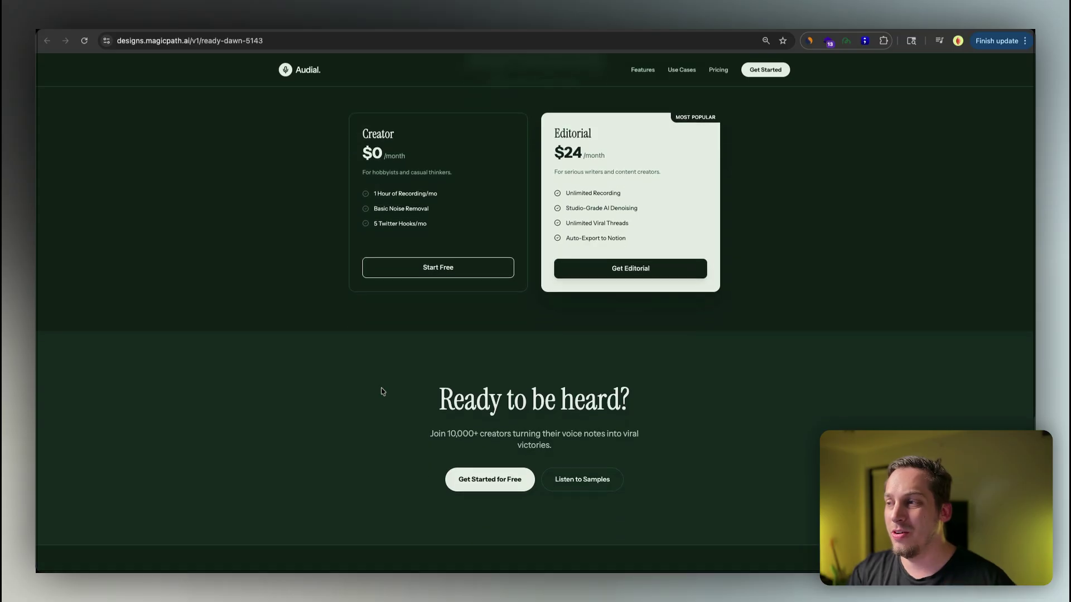
{"action": "scroll", "coordinate": [382, 392], "scroll_direction": "down", "scroll_amount": 3}
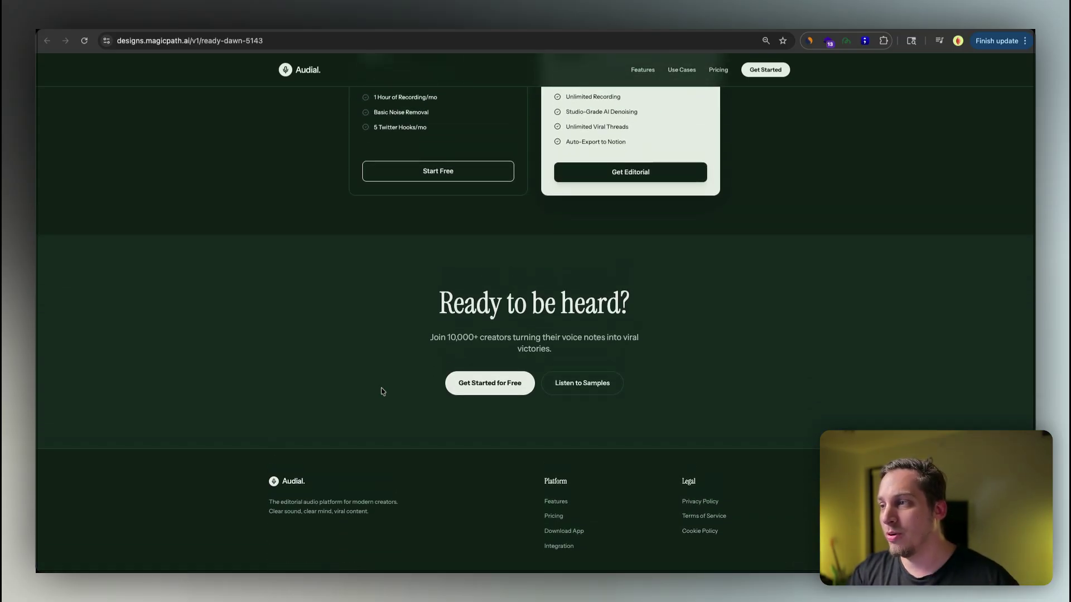
{"action": "scroll", "coordinate": [382, 392], "scroll_direction": "up", "scroll_amount": 6}
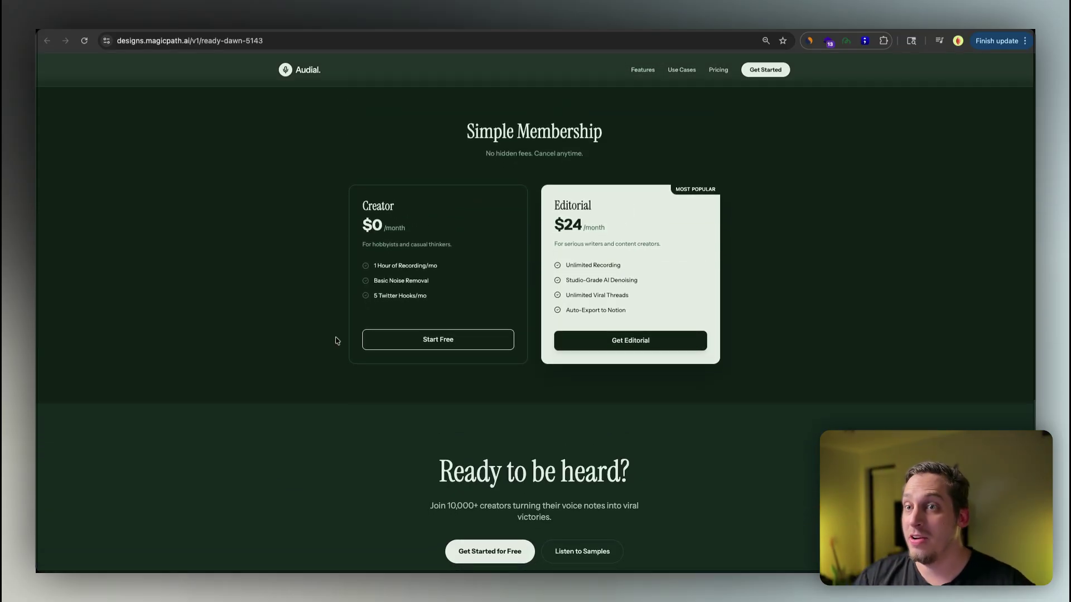
{"action": "scroll", "coordinate": [337, 340], "scroll_direction": "down", "scroll_amount": 1}
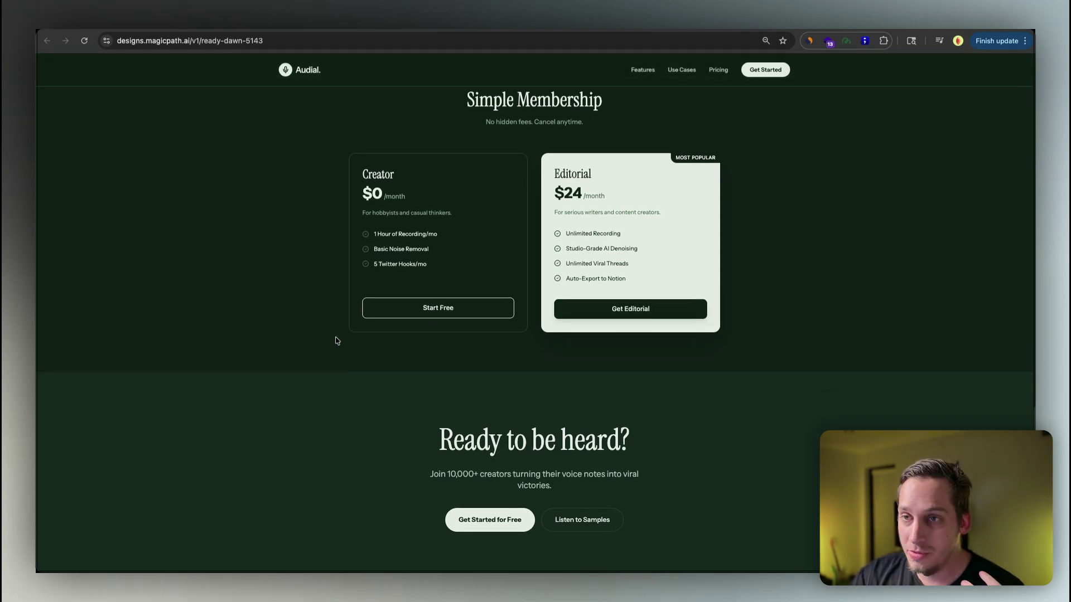
{"action": "scroll", "coordinate": [336, 340], "scroll_direction": "down", "scroll_amount": 1}
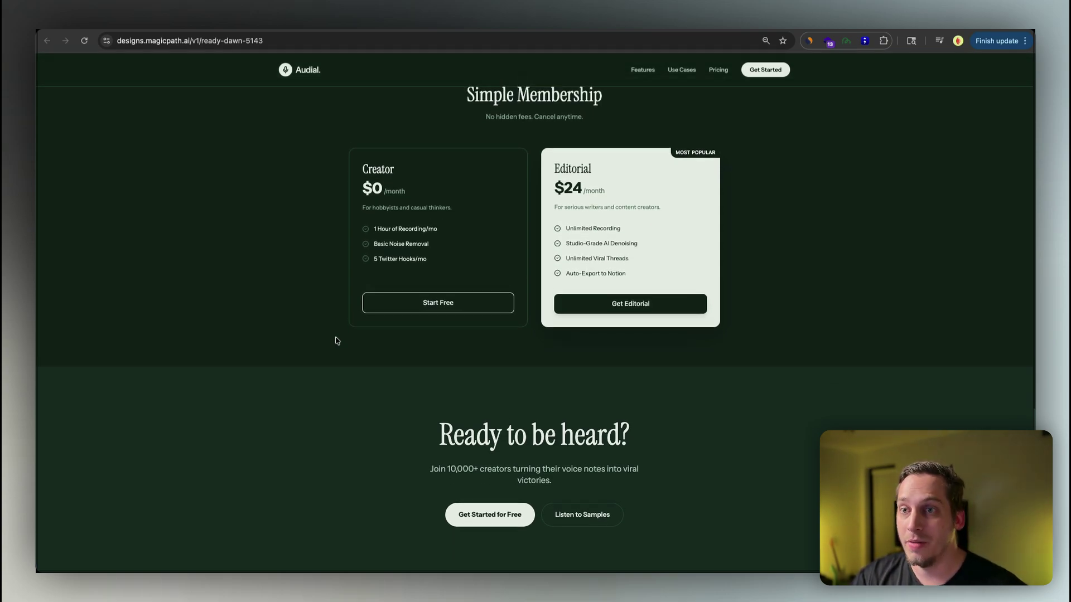
{"action": "key", "text": "ctrl+Tab"}
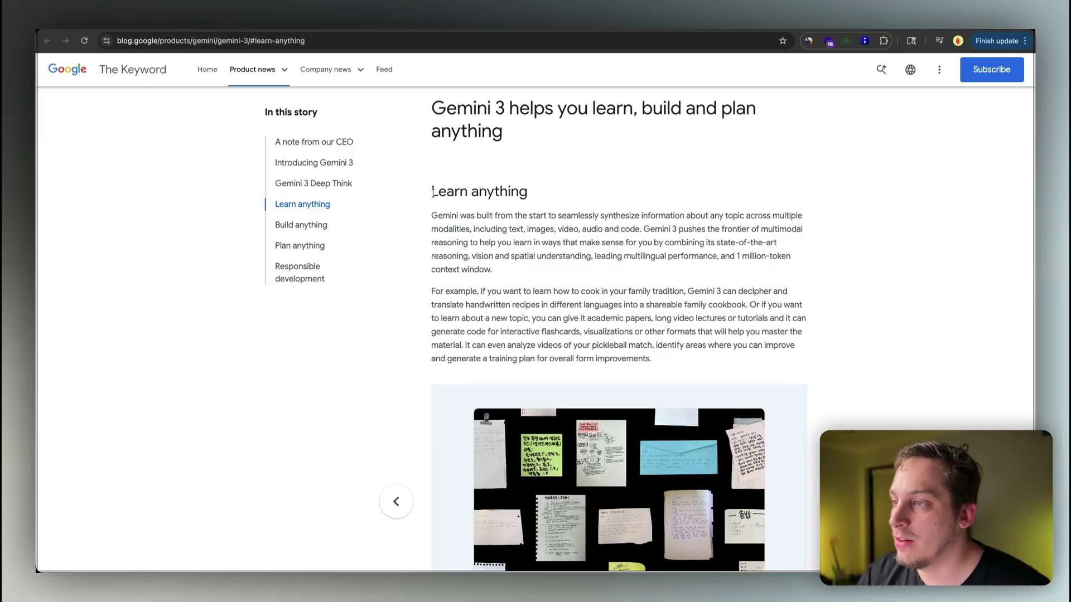
Step: Highlight the Learn anything heading, zoom the article in, and scroll to the recipes carousel
{"action": "left_click_drag", "start_coordinate": [432, 193], "coordinate": [527, 193]}
{"action": "left_click", "coordinate": [475, 220]}
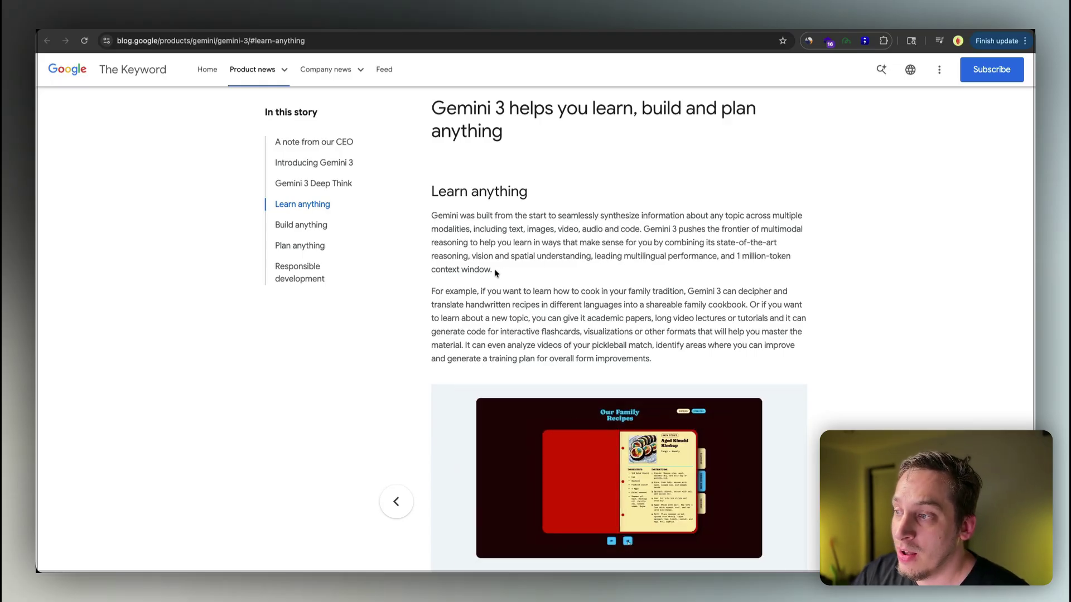
{"action": "key", "text": "super+plus"}
{"action": "key", "text": "super+plus"}
{"action": "key", "text": "super+plus"}
{"action": "key", "text": "super+plus"}
{"action": "key", "text": "super+plus"}
{"action": "scroll", "coordinate": [558, 290], "scroll_direction": "down", "scroll_amount": 3}
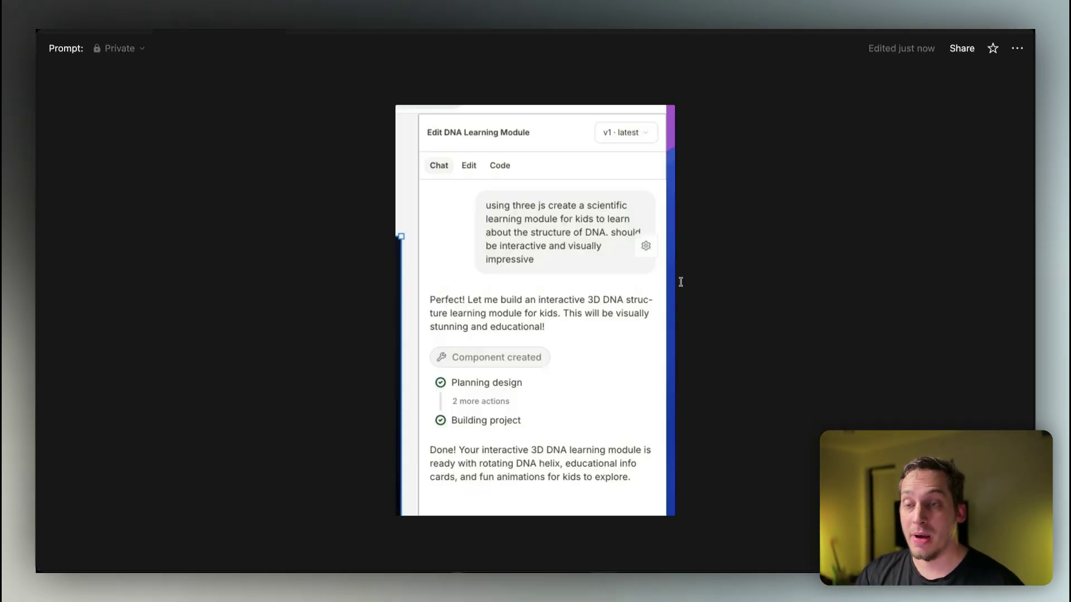
Step: Show details for several helix base pairs, scroll the Did You Know panel, then orbit the Rubik's Cube
{"action": "mouse_move", "coordinate": [574, 255]}
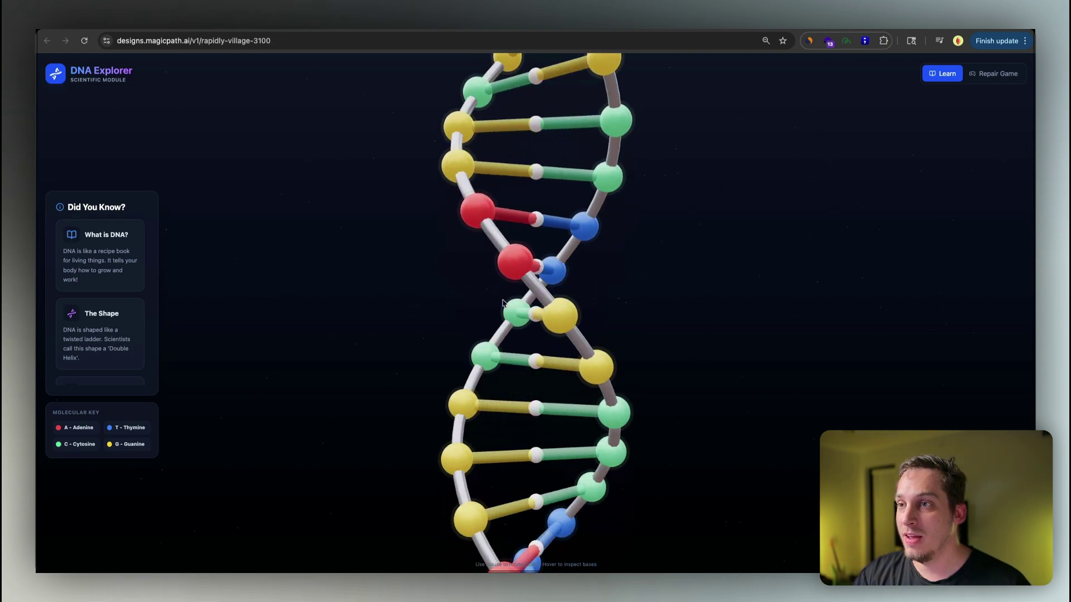
{"action": "mouse_move", "coordinate": [499, 275]}
{"action": "mouse_move", "coordinate": [456, 263]}
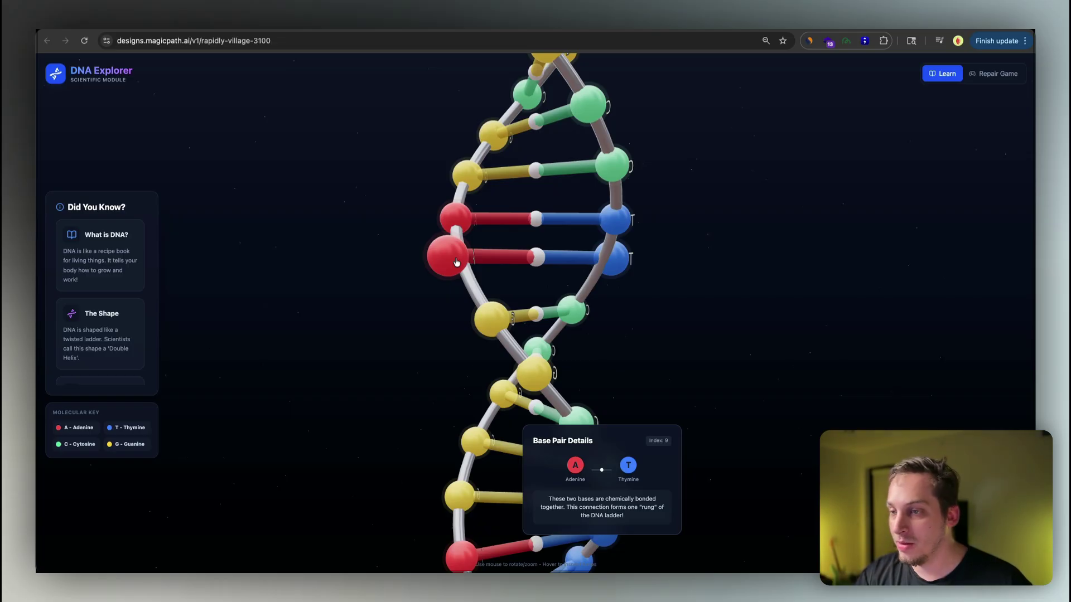
{"action": "scroll", "coordinate": [101, 283], "scroll_direction": "down", "scroll_amount": 5}
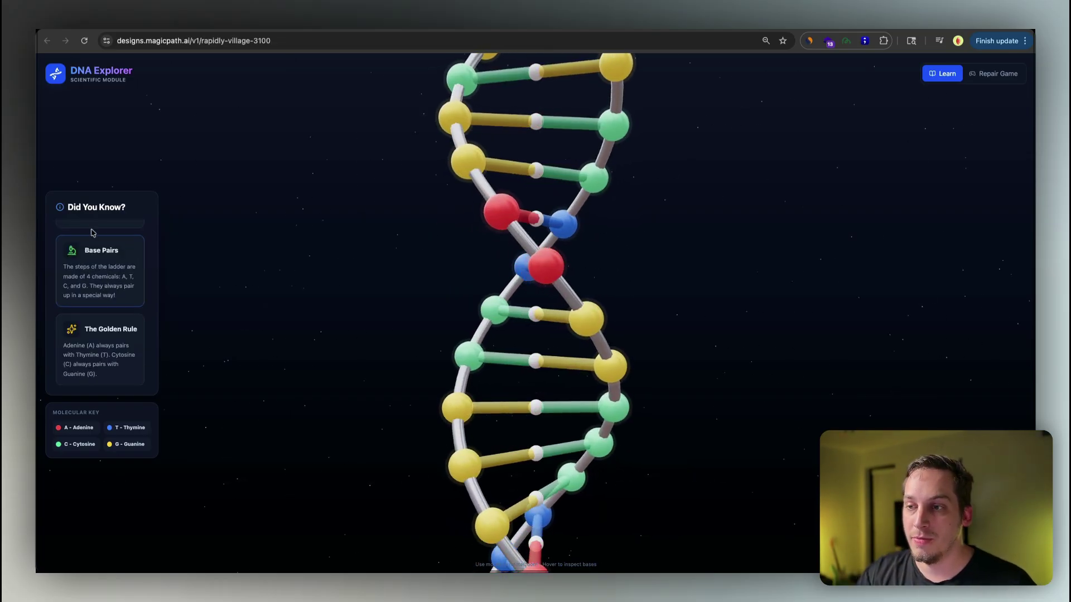
{"action": "scroll", "coordinate": [102, 283], "scroll_direction": "up", "scroll_amount": 5}
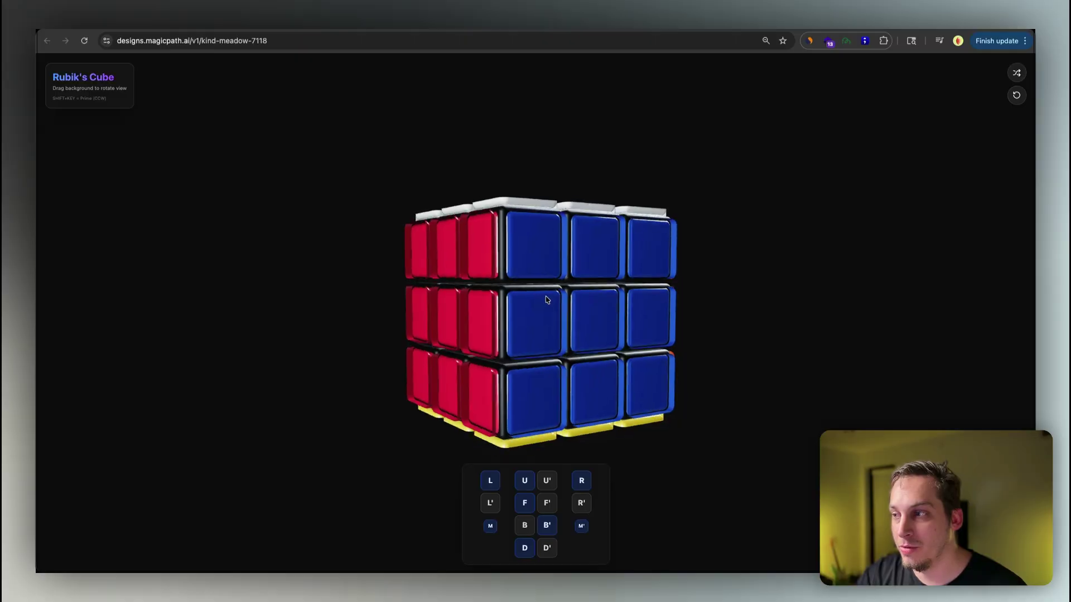
{"action": "left_click_drag", "start_coordinate": [547, 299], "coordinate": [641, 306]}
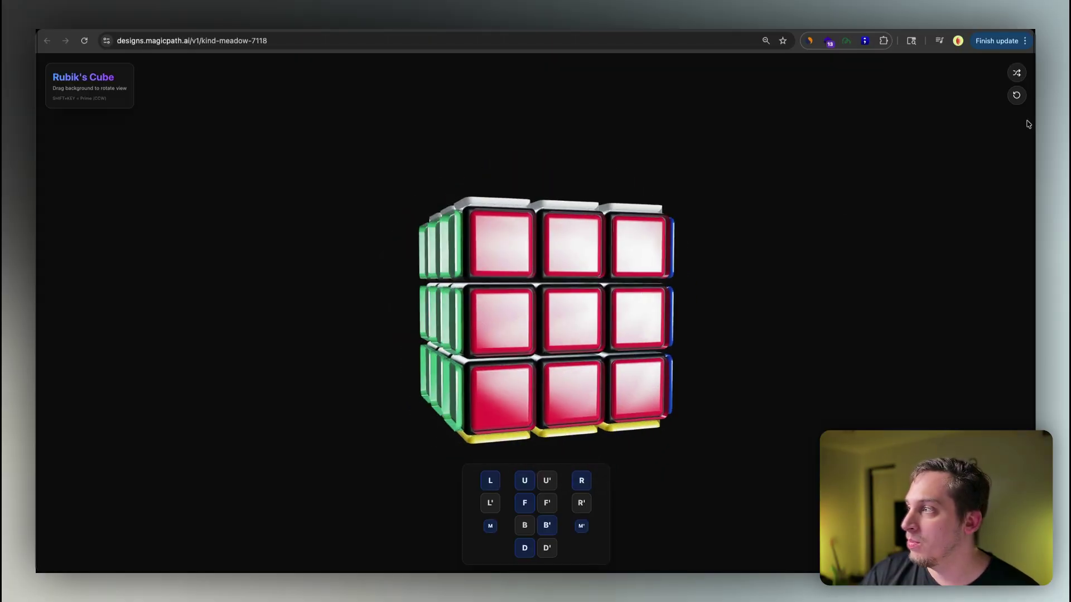
Step: Scramble the Rubik's Cube with the top-right shuffle button
{"action": "left_click", "coordinate": [1017, 74]}
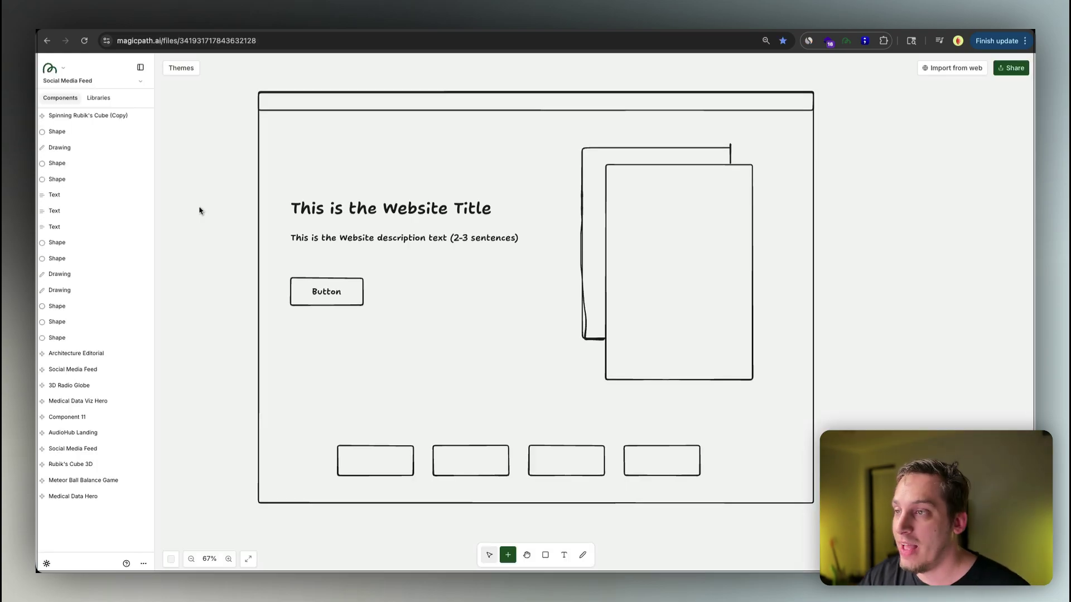
Step: Select the title area and the four bottom rectangles, then marquee all 14 wireframe elements
{"action": "left_click_drag", "start_coordinate": [248, 84], "coordinate": [727, 327]}
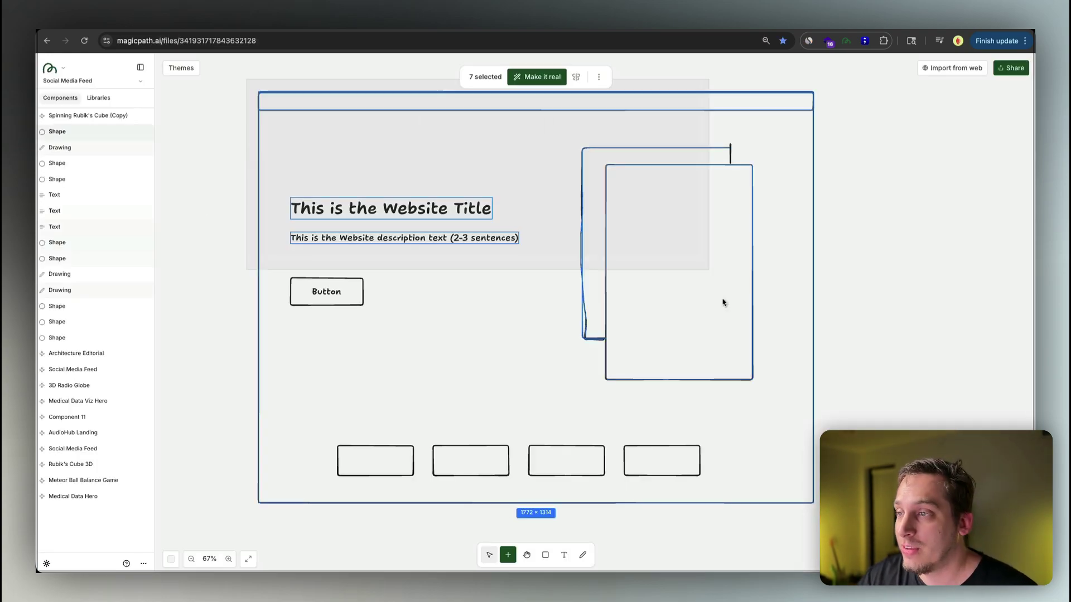
{"action": "key", "text": "Escape"}
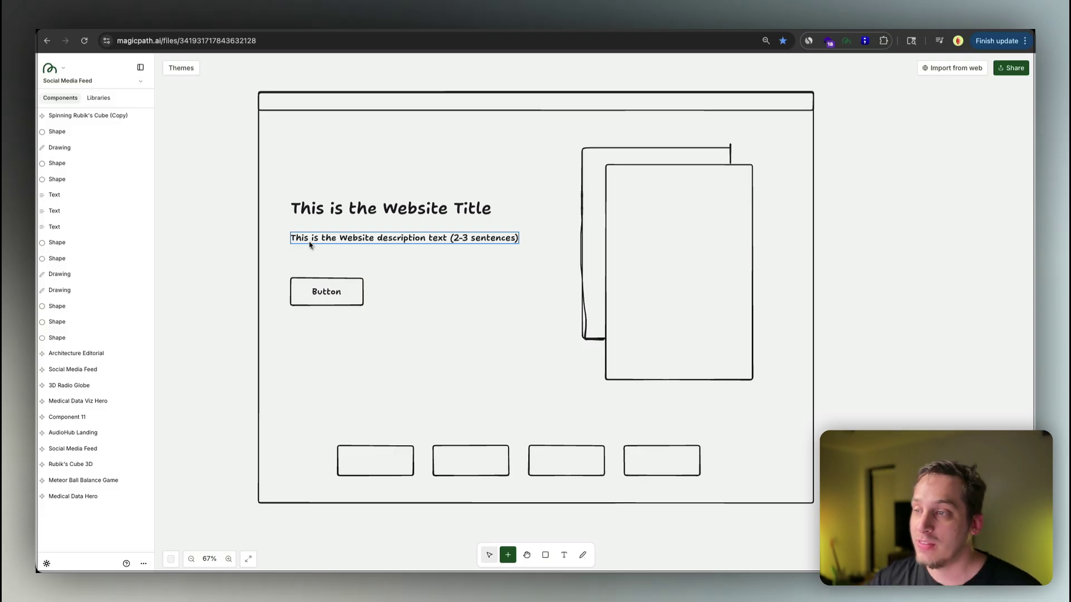
{"action": "left_click", "coordinate": [396, 476]}
{"action": "left_click", "coordinate": [463, 475]}
{"action": "left_click", "coordinate": [577, 477]}
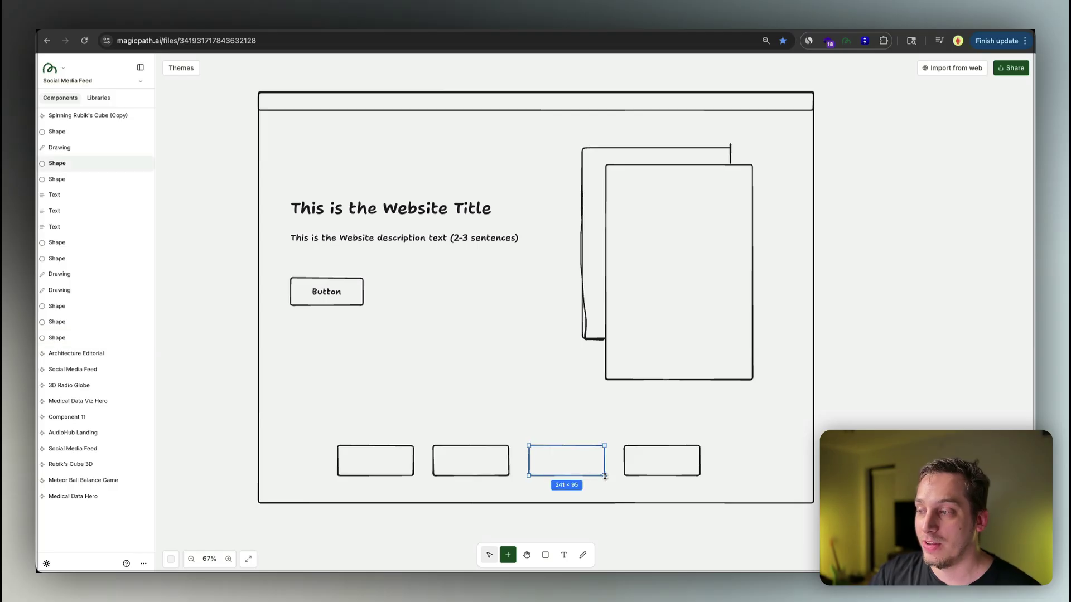
{"action": "left_click", "coordinate": [632, 475]}
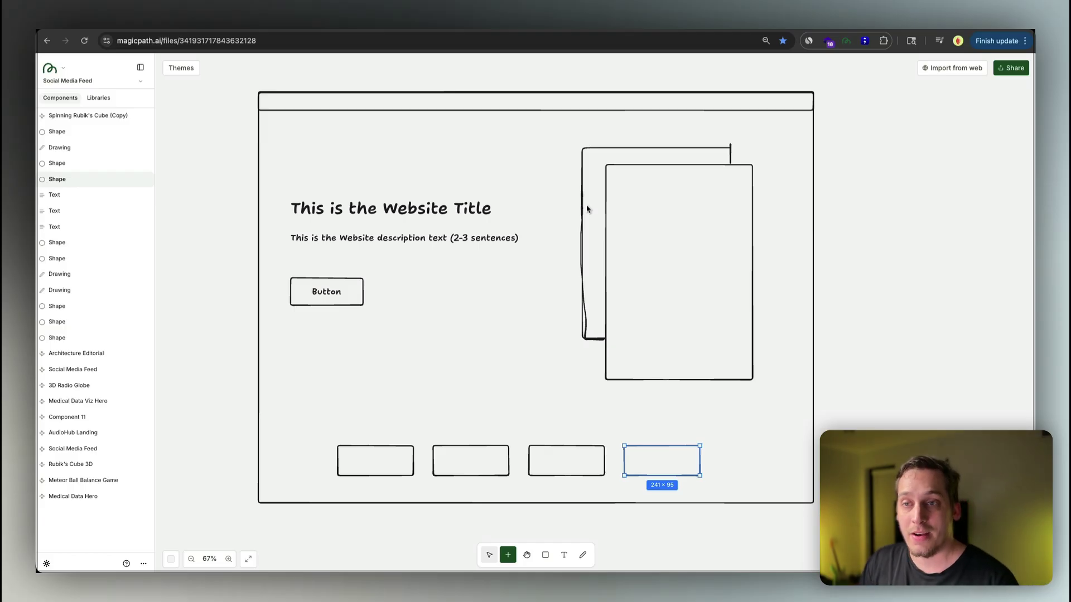
{"action": "scroll", "coordinate": [205, 83], "scroll_direction": "right", "scroll_amount": 2}
{"action": "left_click_drag", "start_coordinate": [202, 81], "coordinate": [805, 525]}
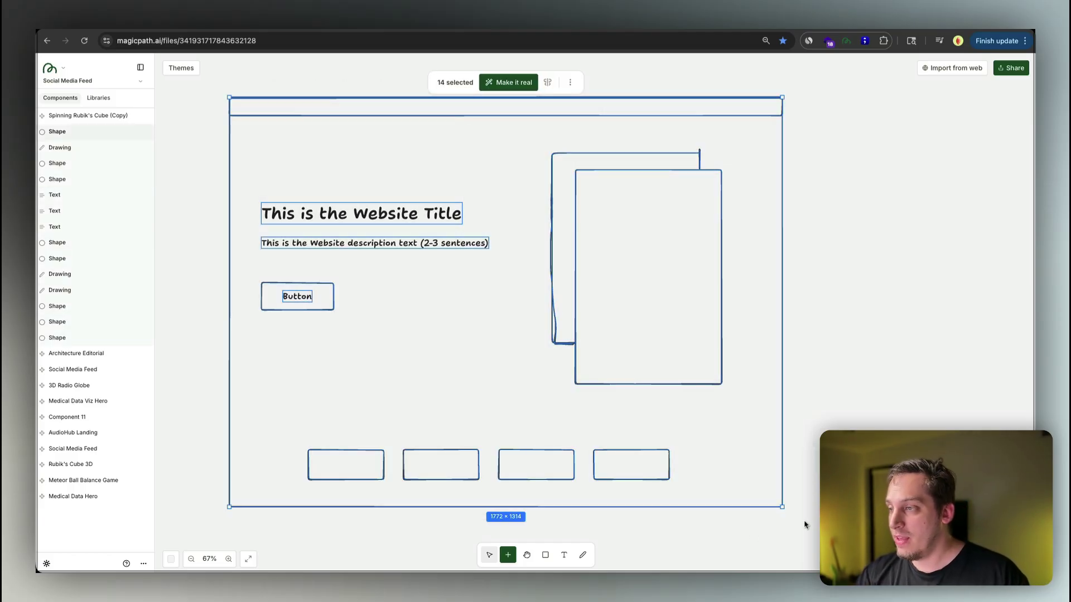
Step: Convert the selected wireframe sketch into a finished page design
{"action": "left_click", "coordinate": [505, 88]}
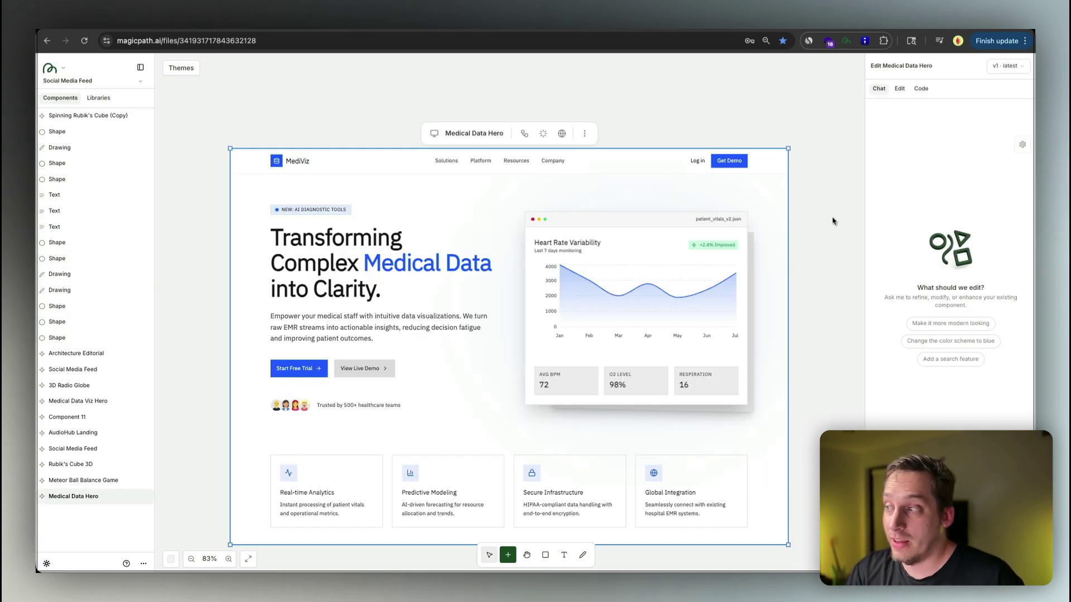
{"action": "left_click", "coordinate": [832, 221]}
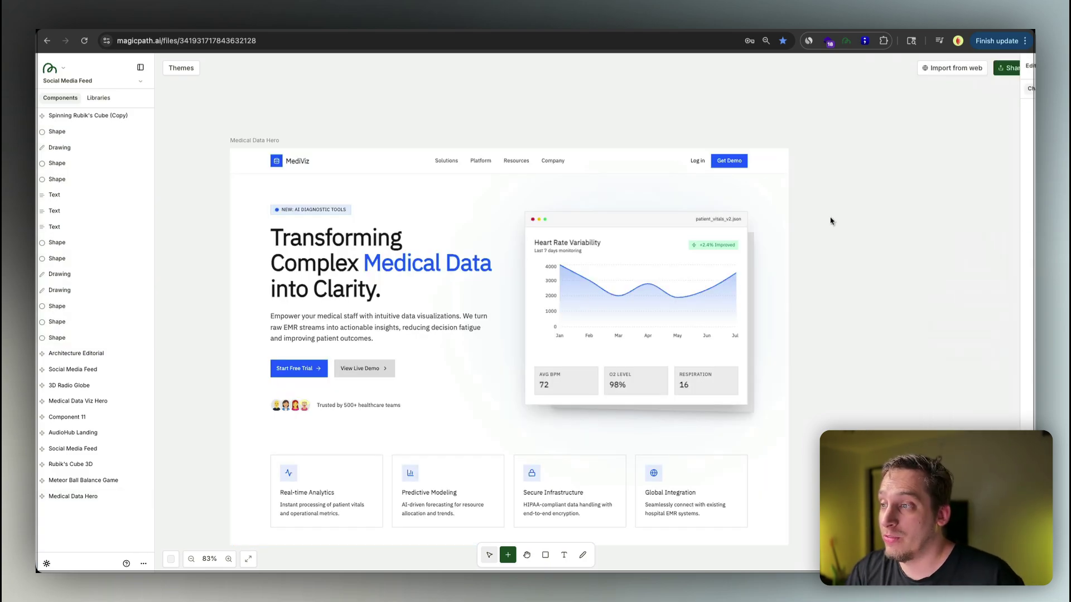
{"action": "scroll", "coordinate": [829, 220], "scroll_direction": "down", "scroll_amount": 3}
{"action": "scroll", "coordinate": [829, 220], "scroll_direction": "left", "scroll_amount": 2}
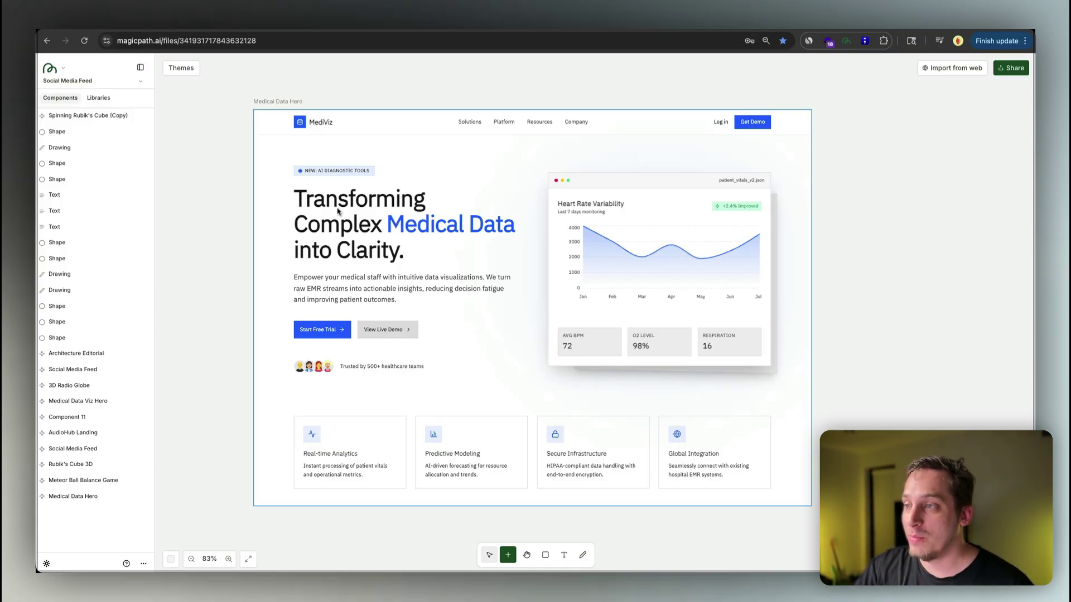
Step: Open the Medical Data Hero editing chat and highlight the hero's description paragraph
{"action": "left_click", "coordinate": [355, 255]}
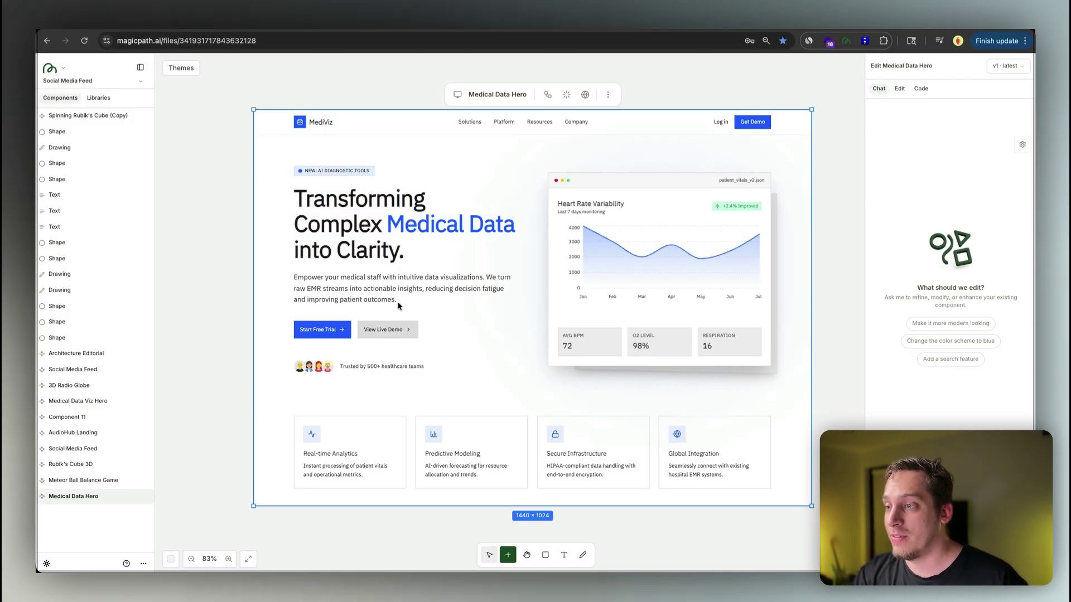
{"action": "left_click_drag", "start_coordinate": [399, 306], "coordinate": [297, 282]}
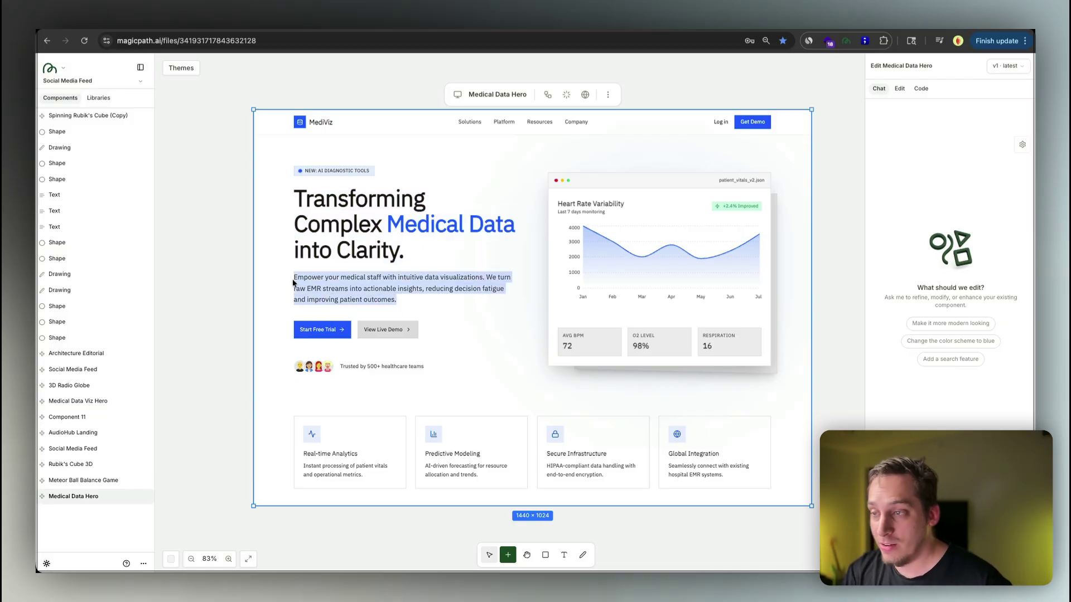
{"action": "left_click", "coordinate": [293, 280]}
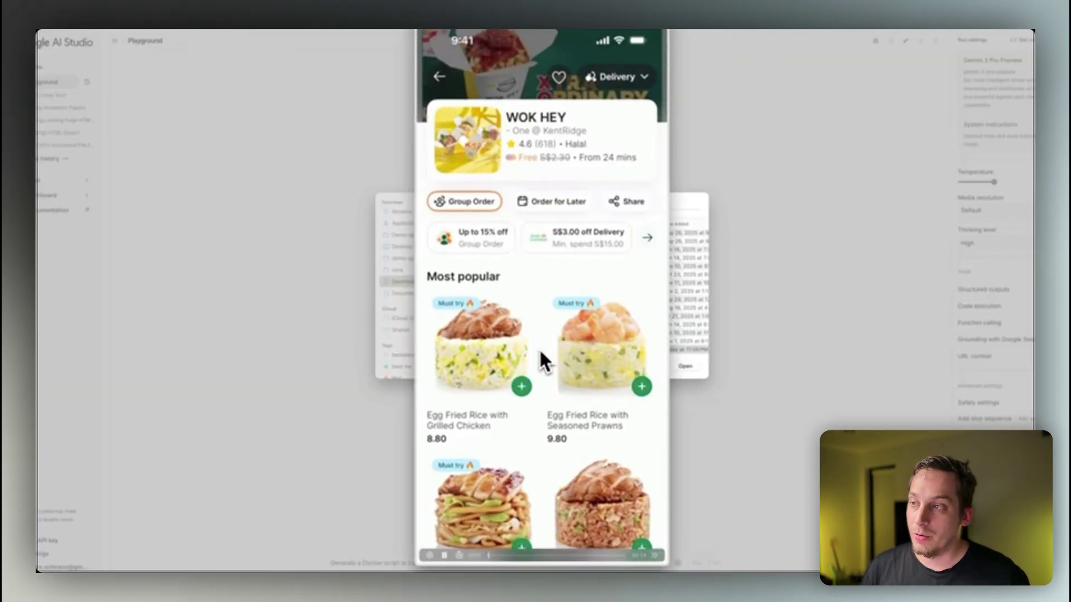
Step: Attach the food-delivery mp4 and ask Gemini to recreate its UI and interactions as one HTML file
{"action": "left_click_drag", "start_coordinate": [505, 553], "coordinate": [630, 557]}
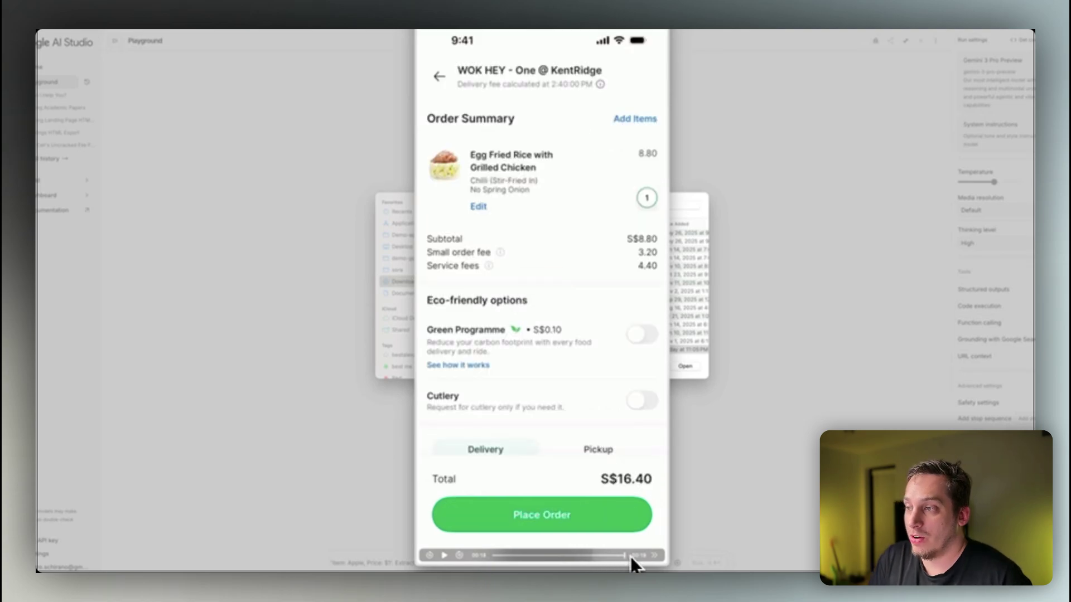
{"action": "key", "text": "space"}
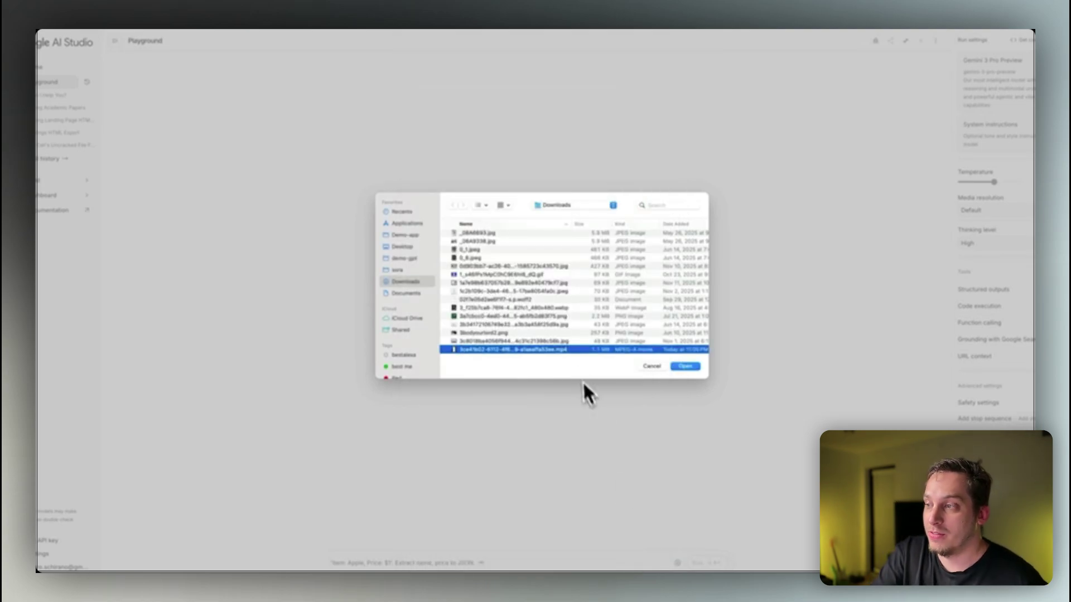
{"action": "double_click", "coordinate": [577, 351]}
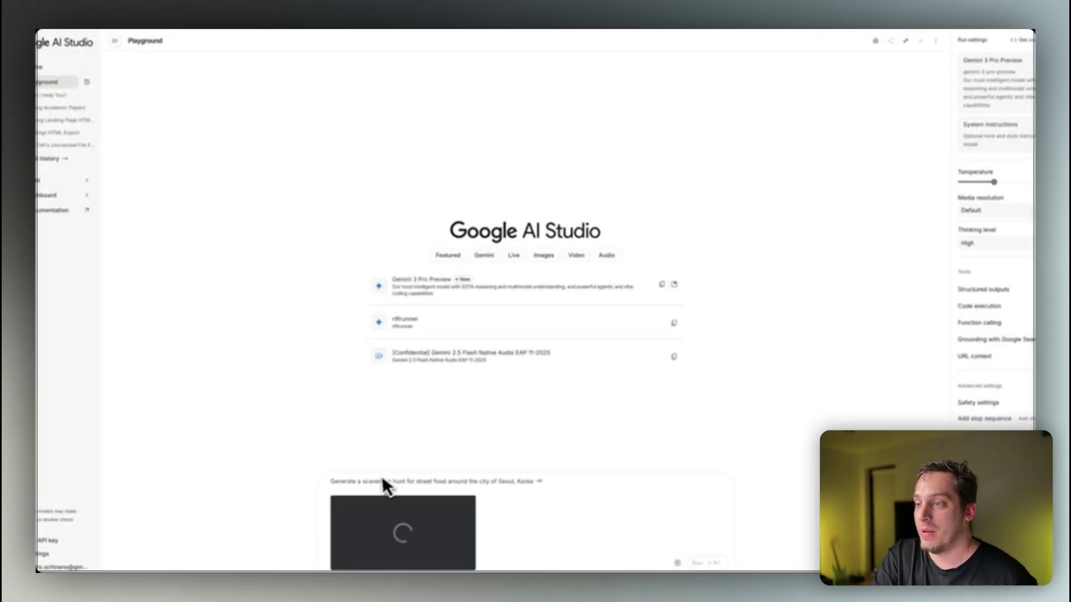
{"action": "type", "text": "recreate this ui and "}
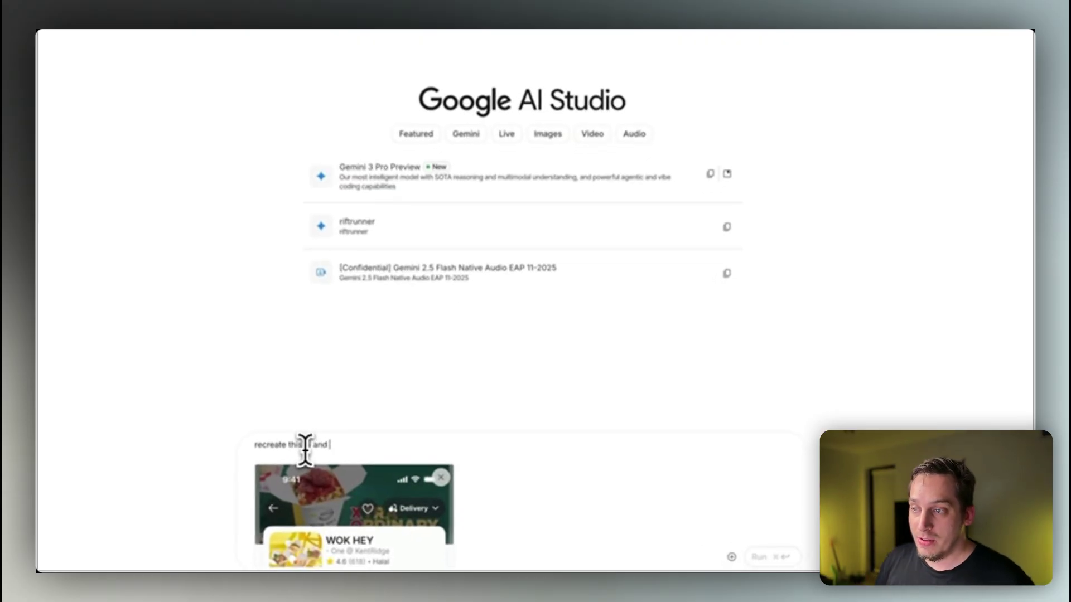
{"action": "type", "text": "interactions"}
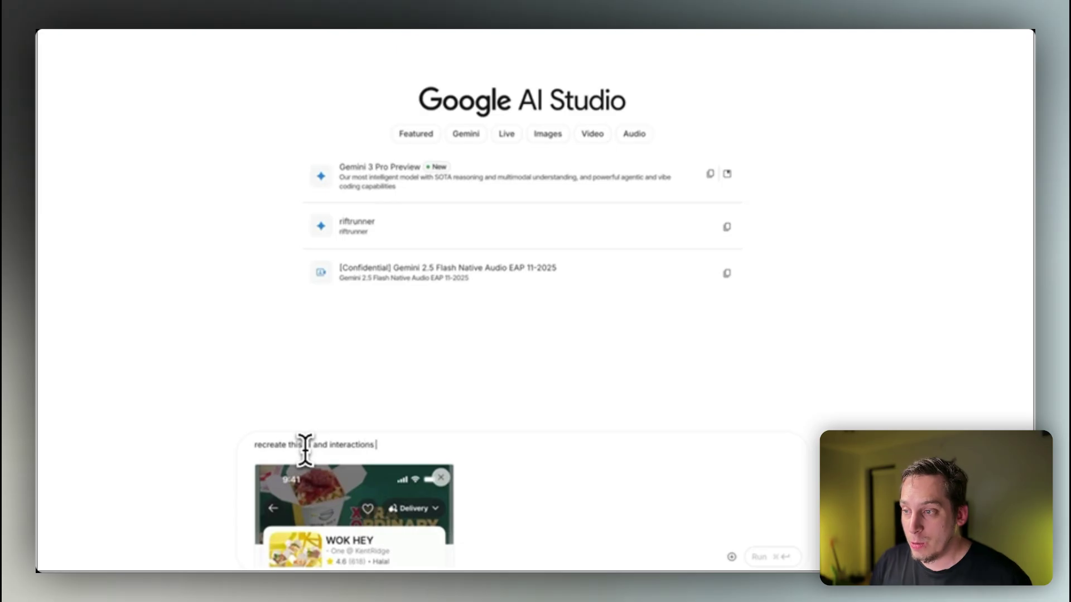
{"action": "type", "text": " for a "}
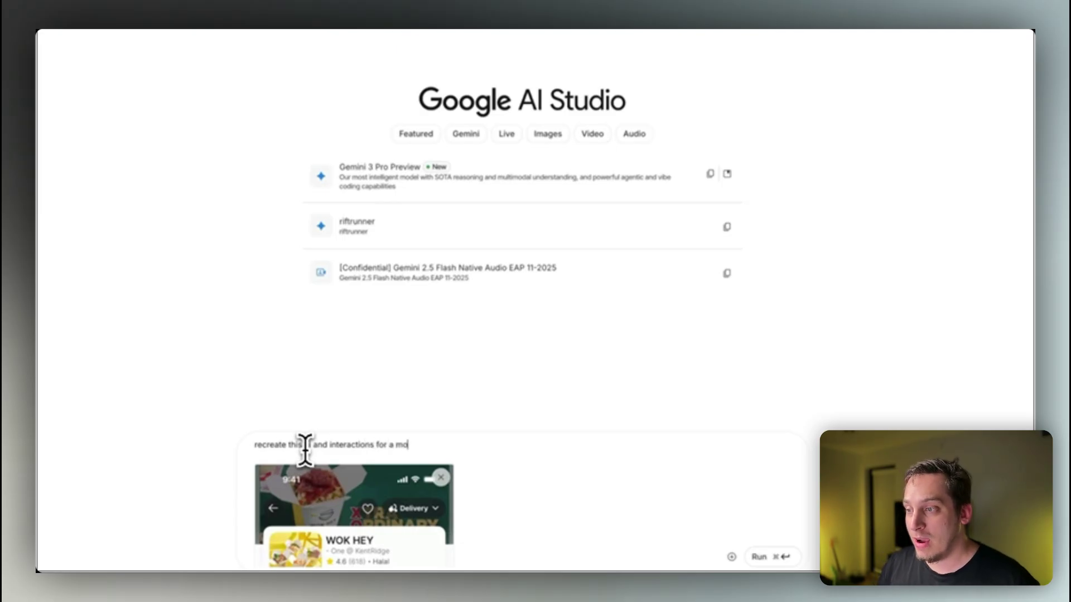
{"action": "type", "text": "mobile app, use only html one file"}
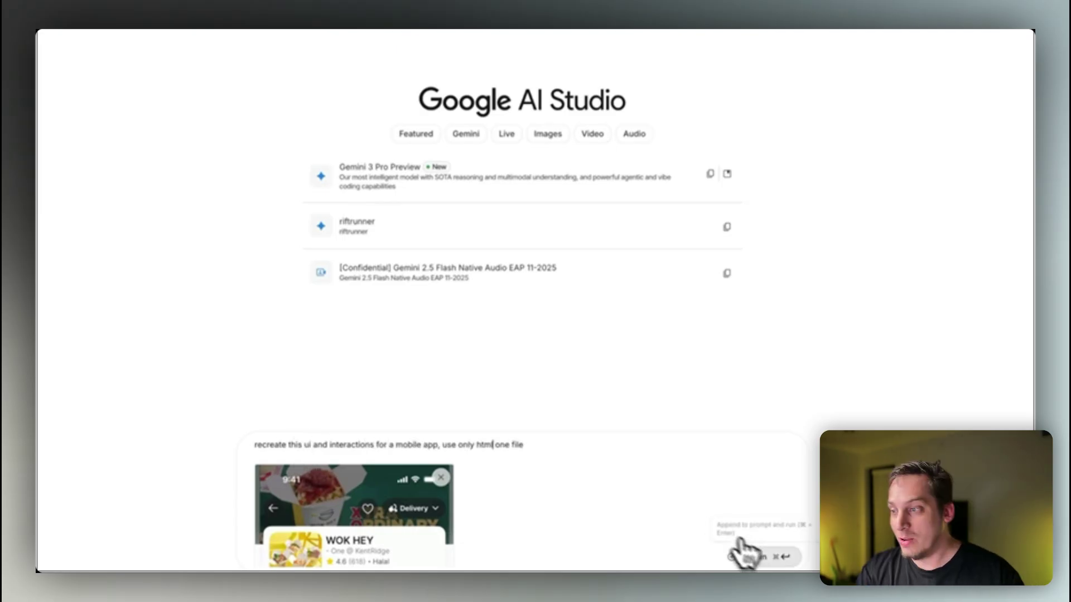
{"action": "left_click", "coordinate": [776, 559]}
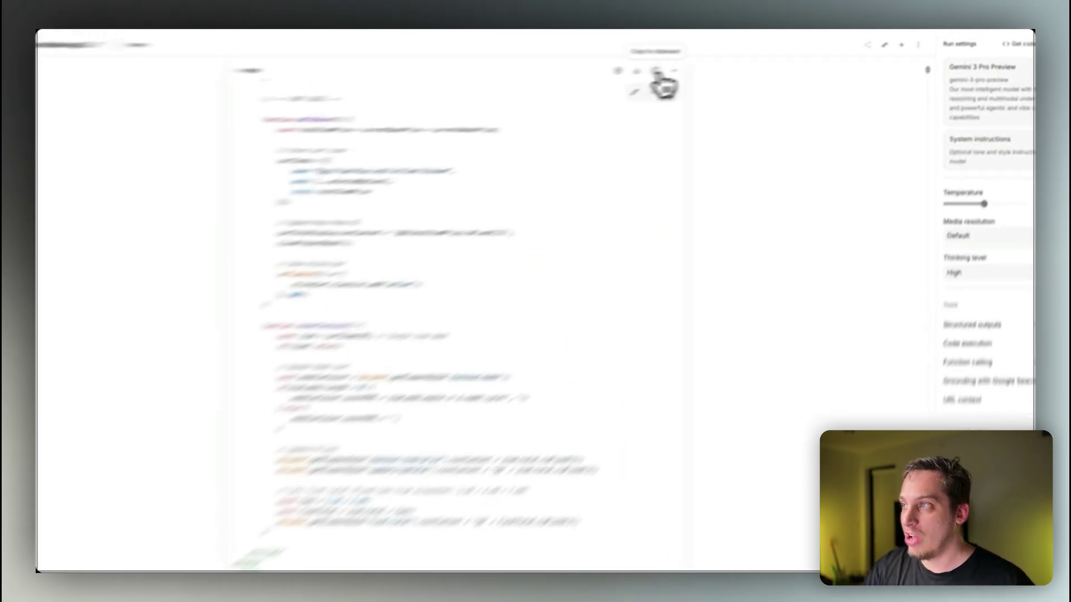
Step: Copy the generated HTML, then basket Egg Fried Rice with Grilled Chicken plus Crab Meat, Cauliflower Rice and Chilli
{"action": "left_click", "coordinate": [567, 86]}
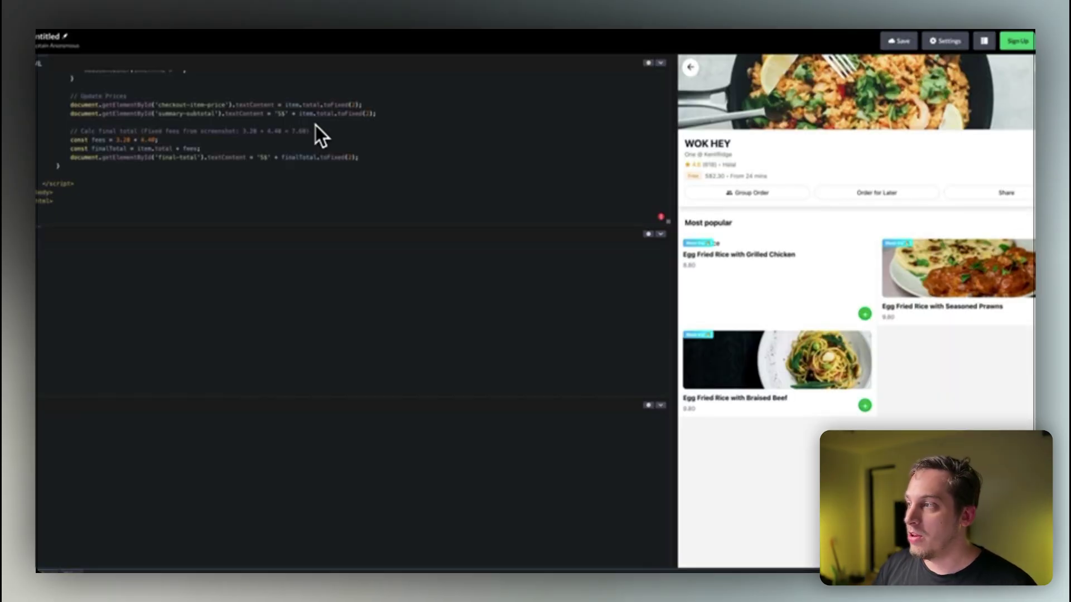
{"action": "left_click", "coordinate": [865, 315]}
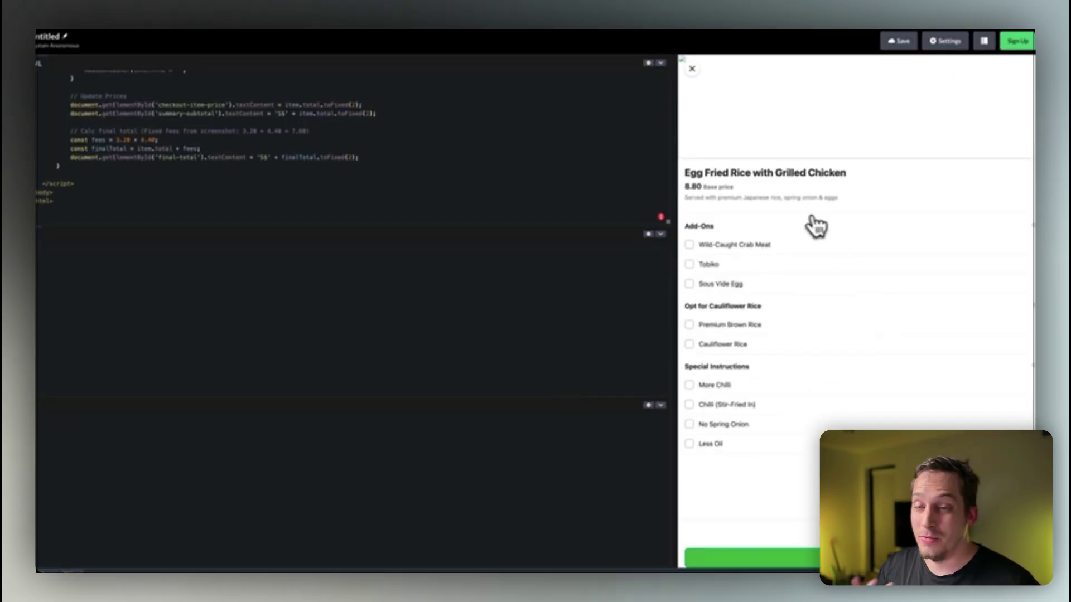
{"action": "left_click", "coordinate": [762, 247]}
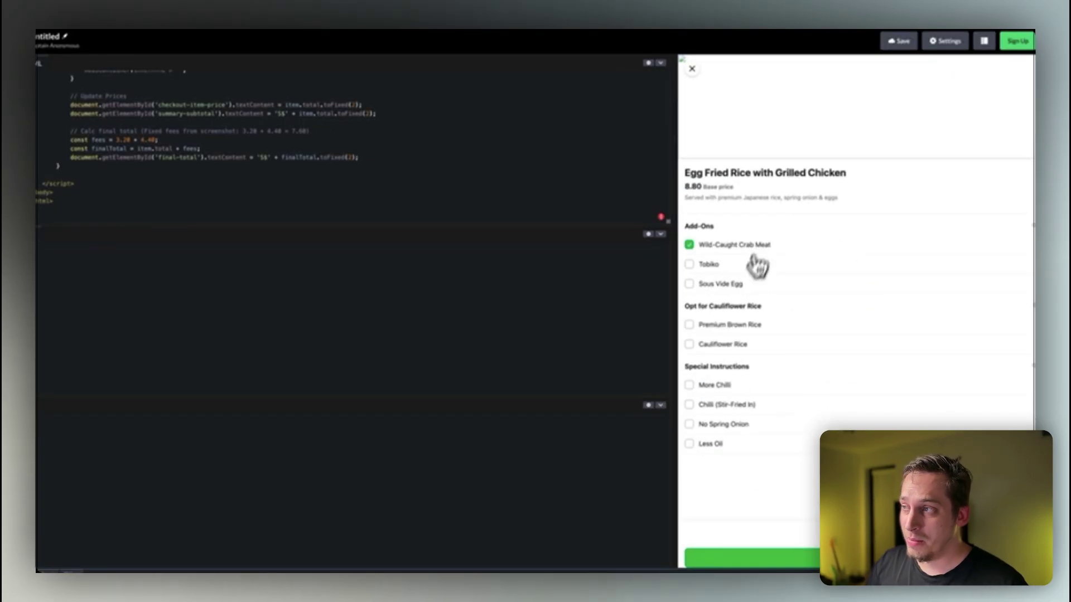
{"action": "left_click", "coordinate": [733, 326]}
{"action": "left_click", "coordinate": [734, 349]}
{"action": "left_click", "coordinate": [732, 406]}
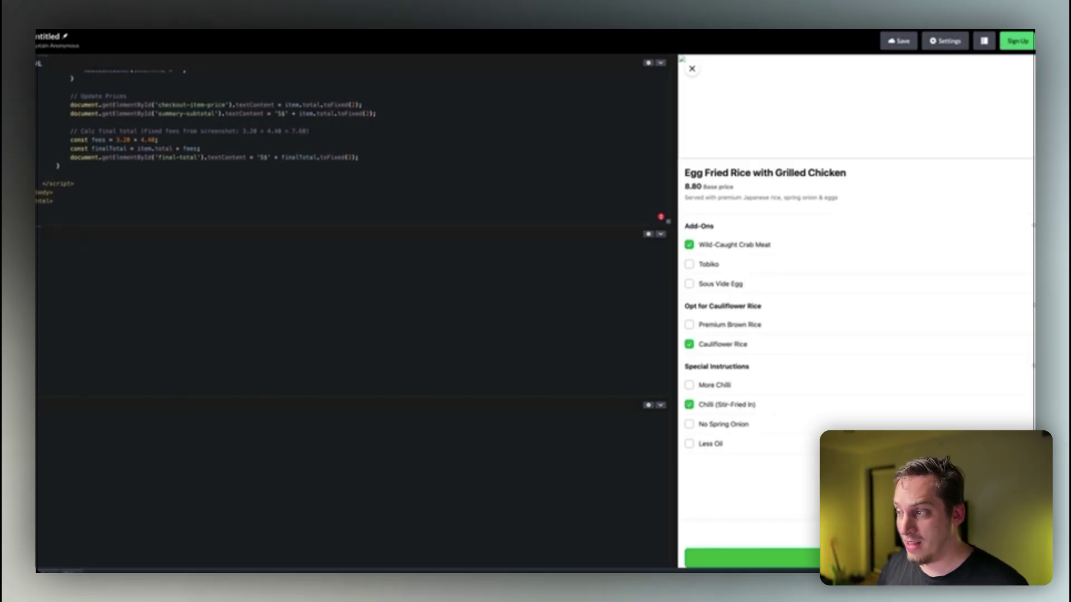
{"action": "left_click", "coordinate": [750, 558]}
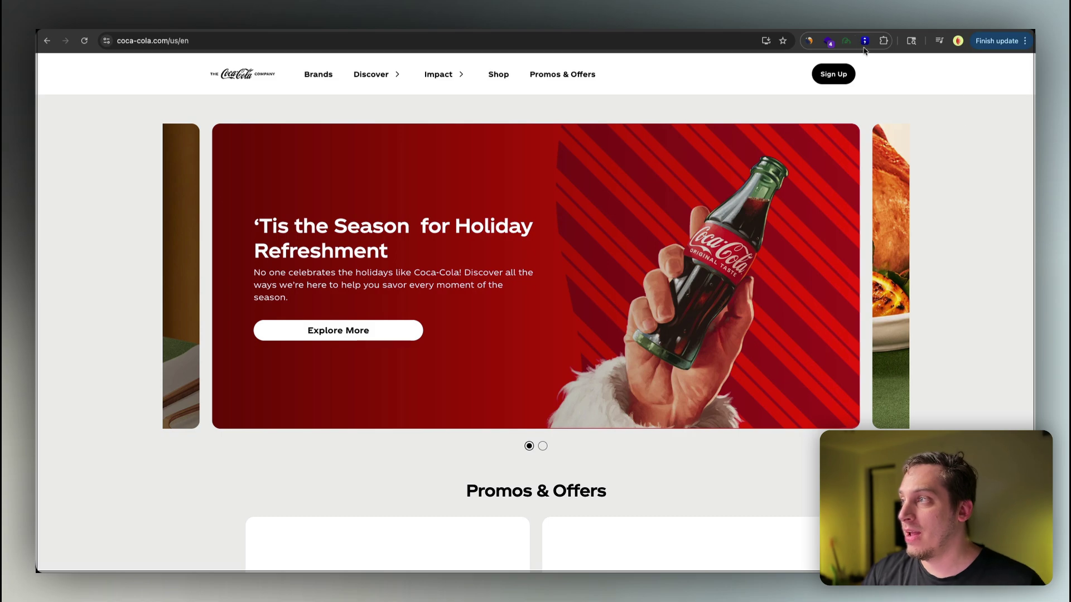
Step: Capture Coca-Cola's holiday hero carousel with MagicPath Web Capture and copy it as a component
{"action": "left_click", "coordinate": [862, 42]}
{"action": "left_click", "coordinate": [773, 129]}
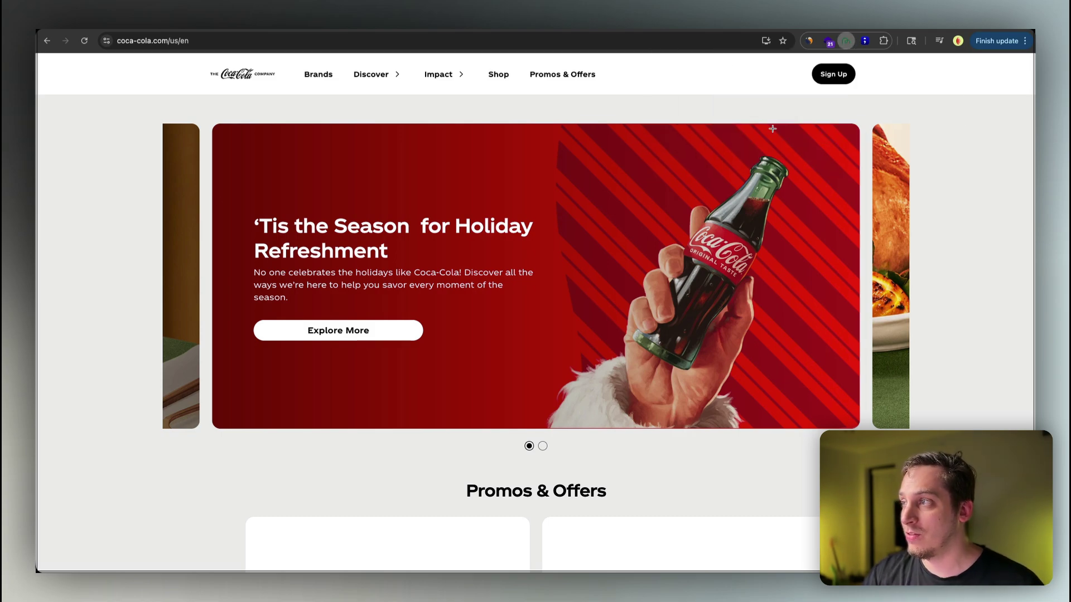
{"action": "left_click", "coordinate": [872, 132]}
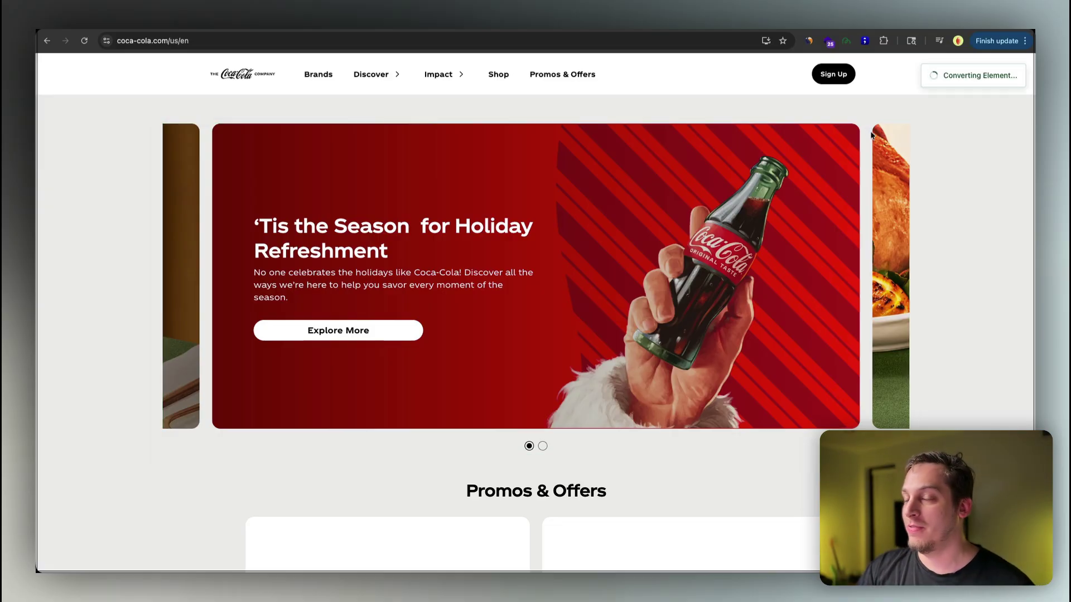
{"action": "left_click", "coordinate": [801, 128]}
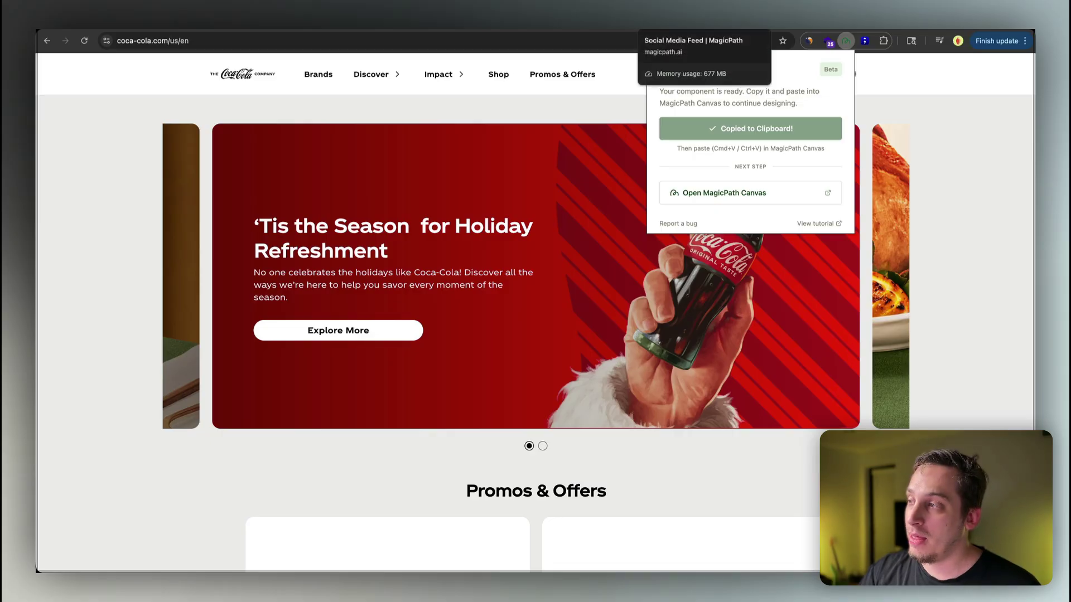
Step: Paste the captured Coca-Cola carousel onto the MagicPath canvas
{"action": "left_click", "coordinate": [708, 30]}
{"action": "key", "text": "super+v"}
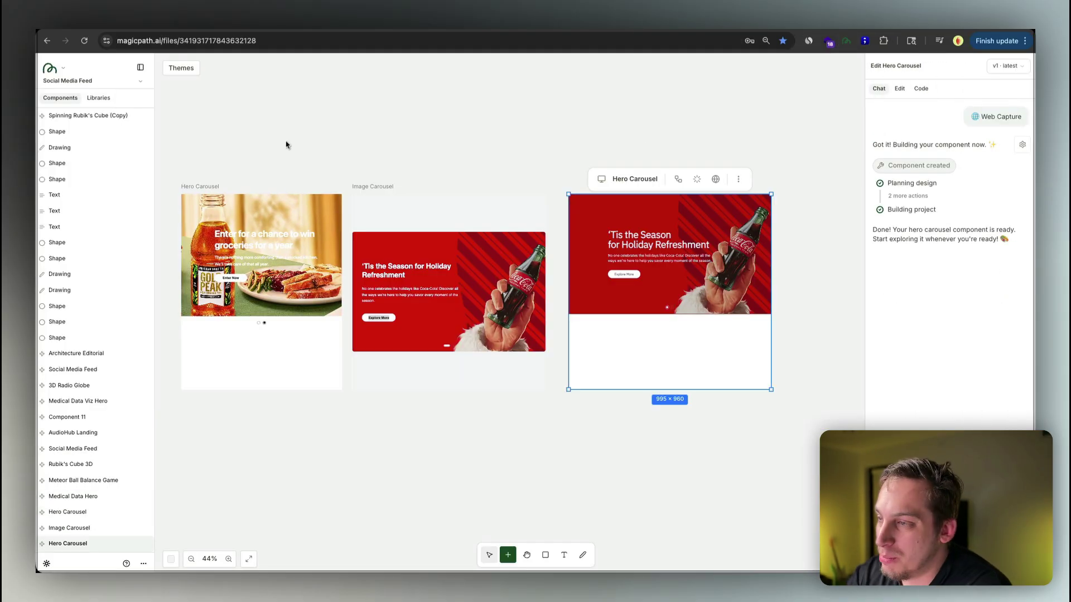
{"action": "scroll", "coordinate": [268, 144], "scroll_direction": "up", "scroll_amount": 3}
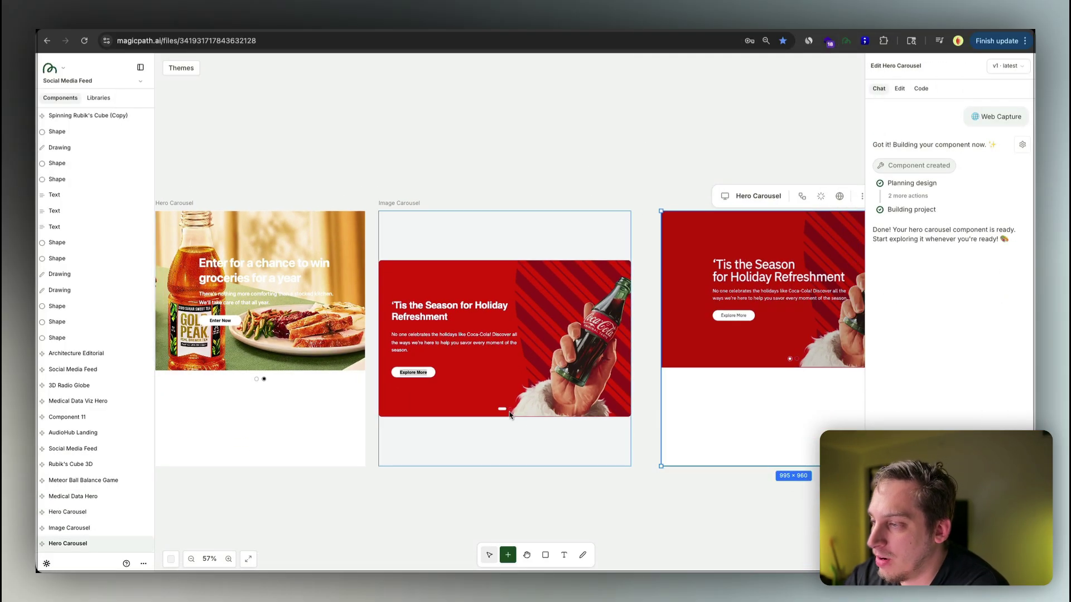
Step: Test the Image Carousel and both Hero Carousels, flipping the right one back to the Coca-Cola slide
{"action": "double_click", "coordinate": [500, 413]}
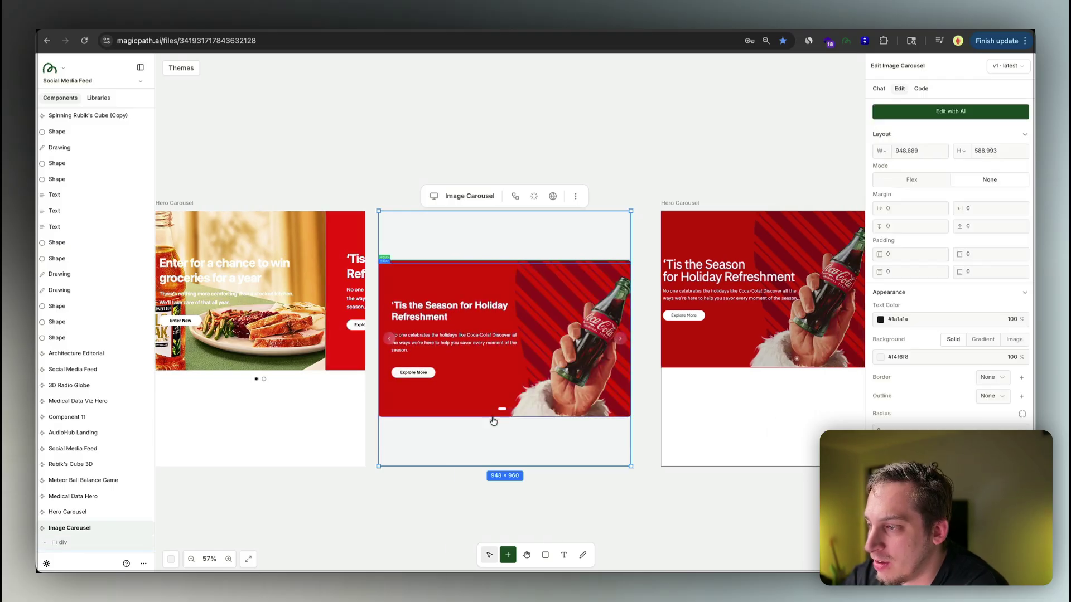
{"action": "left_click", "coordinate": [433, 540]}
{"action": "left_click", "coordinate": [600, 323]}
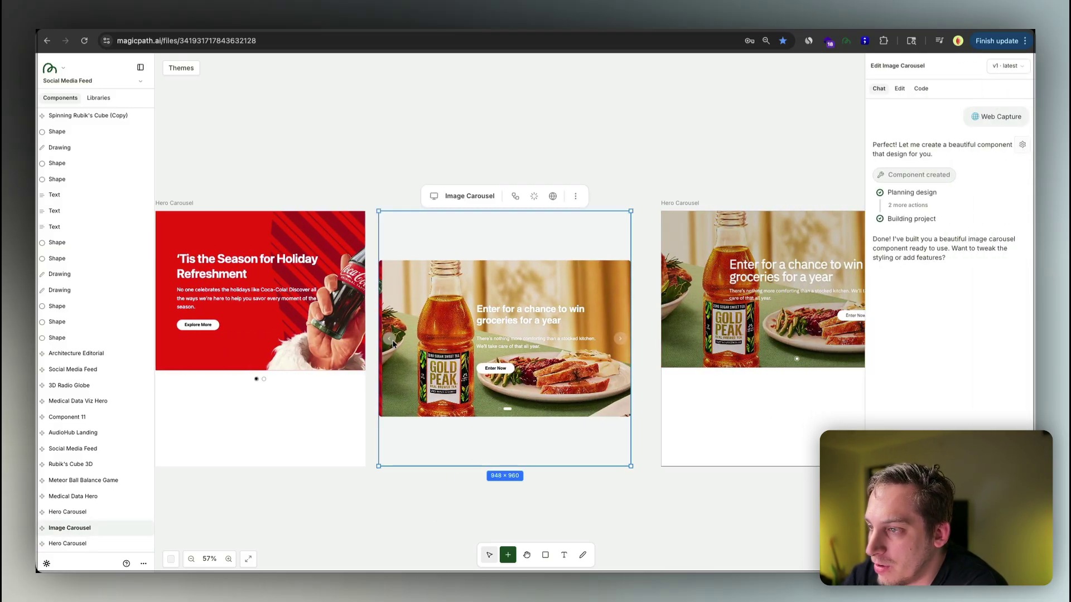
{"action": "left_click", "coordinate": [262, 381]}
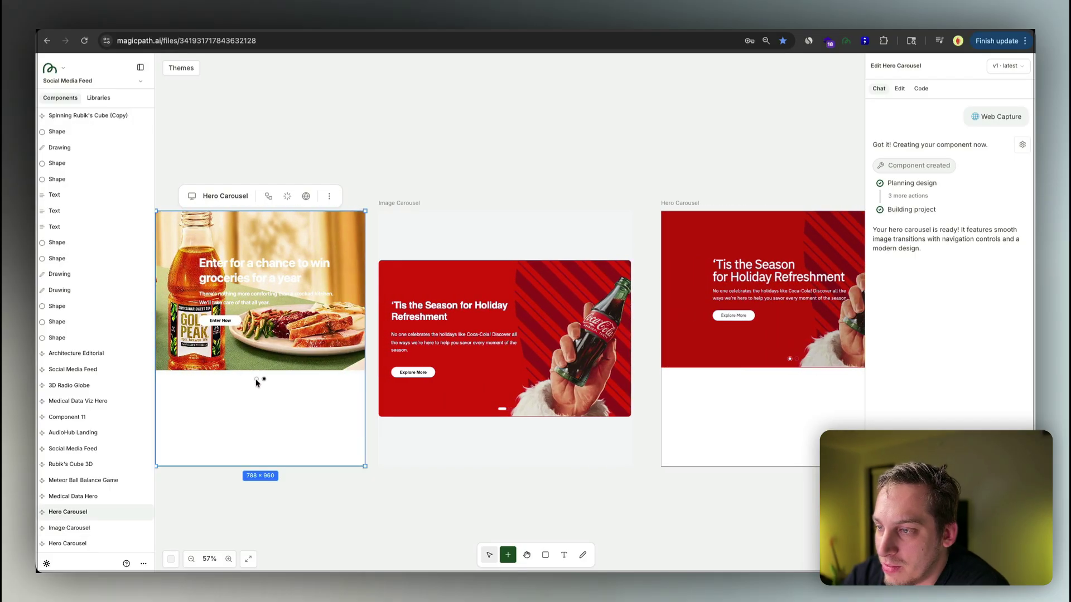
{"action": "left_click", "coordinate": [797, 362]}
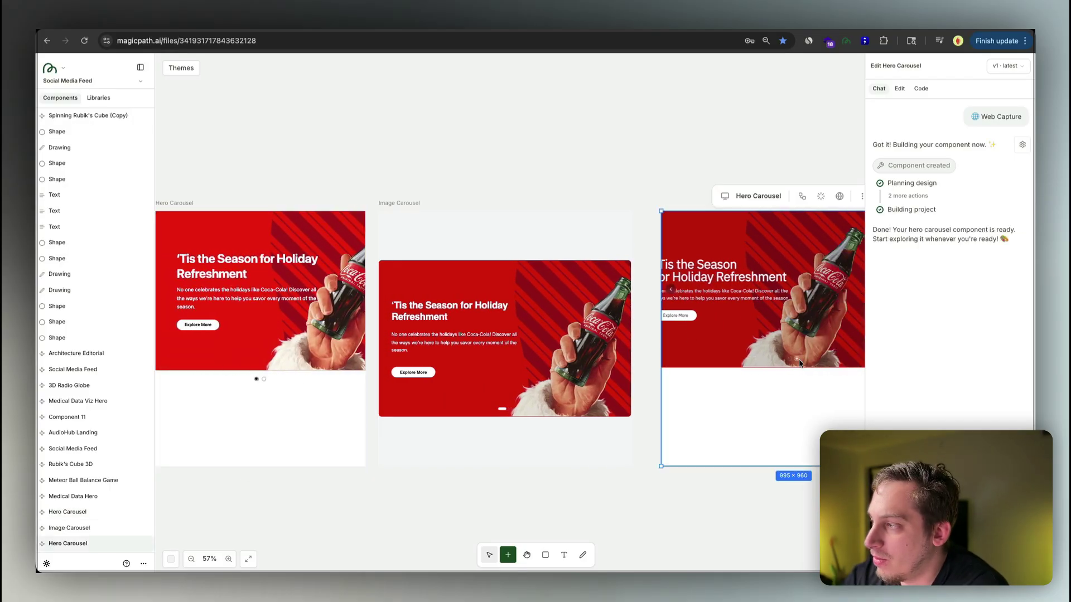
{"action": "left_click", "coordinate": [670, 289]}
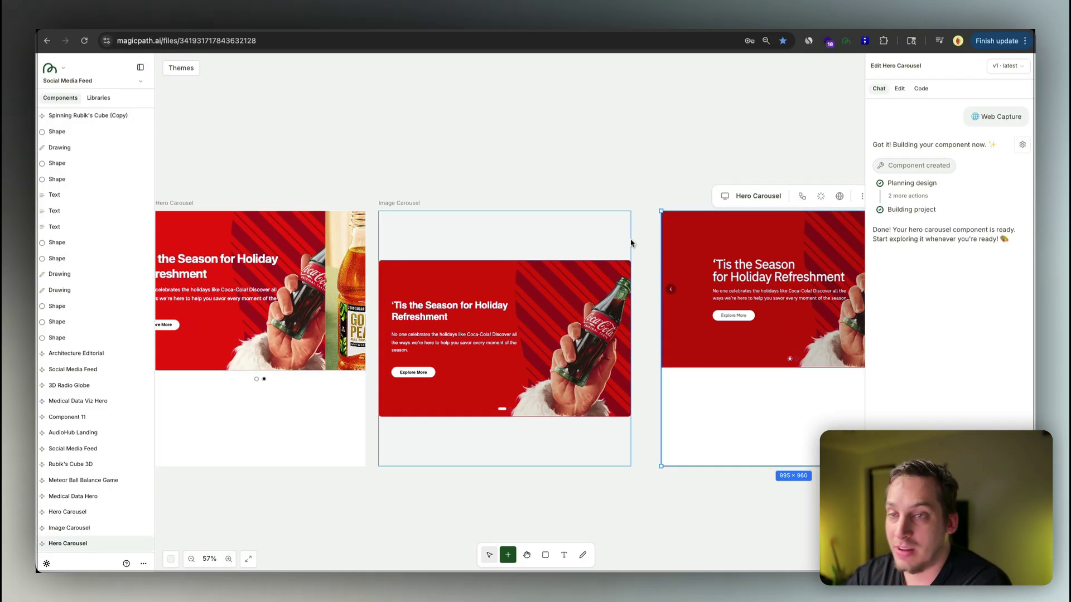